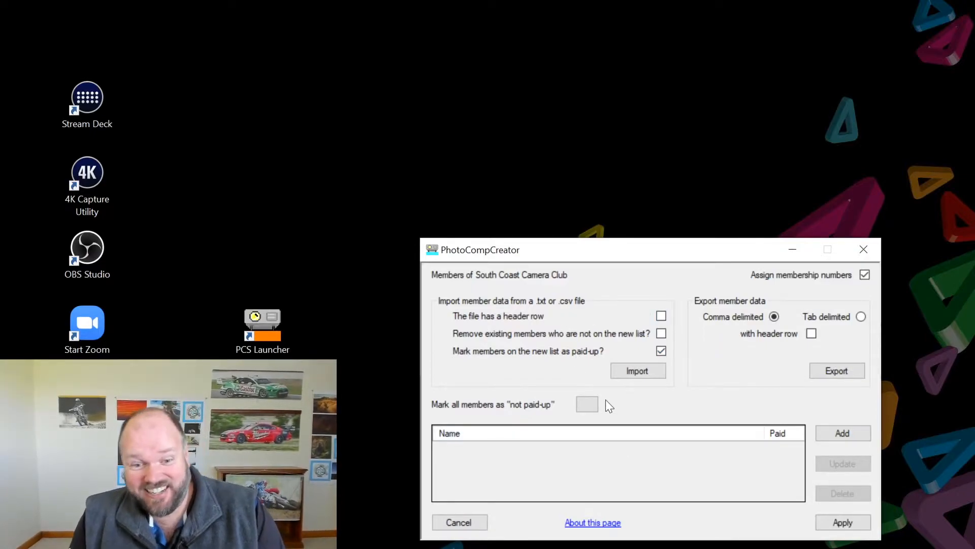
Start a new member record with the member's first and last name
left_click(843, 434)
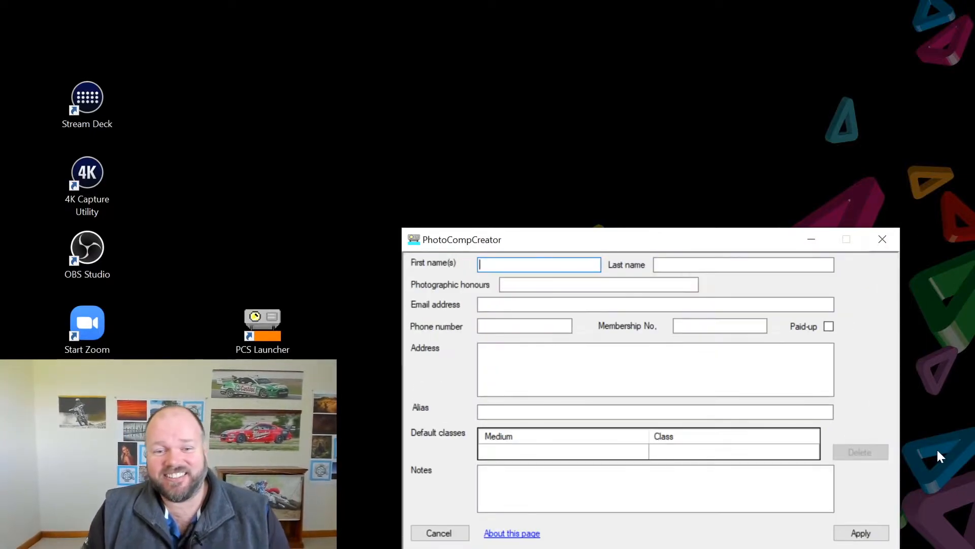
left_click(458, 522)
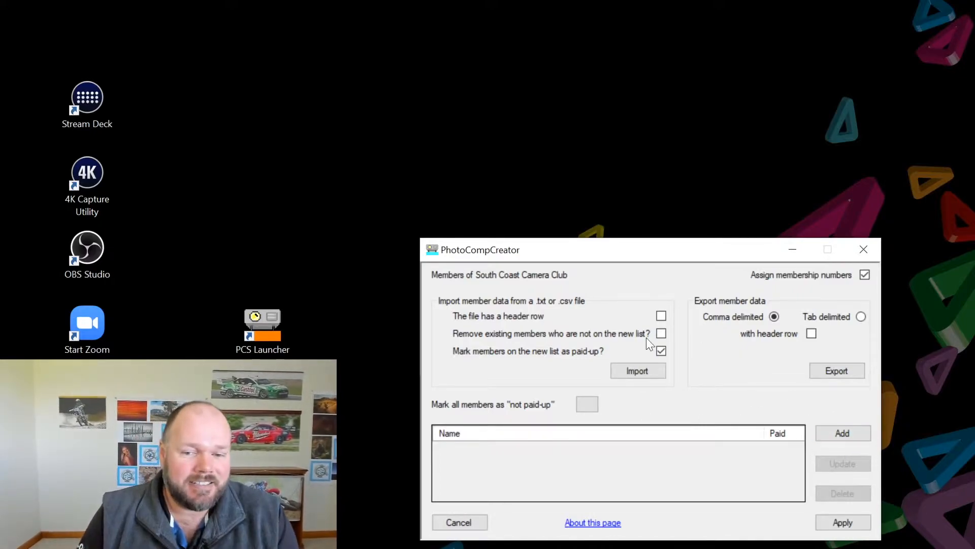
left_click(841, 431)
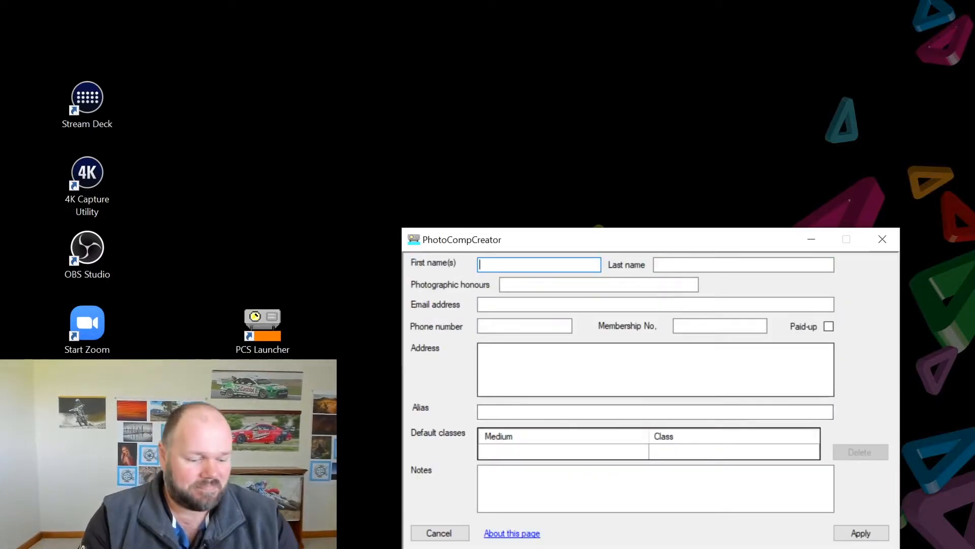
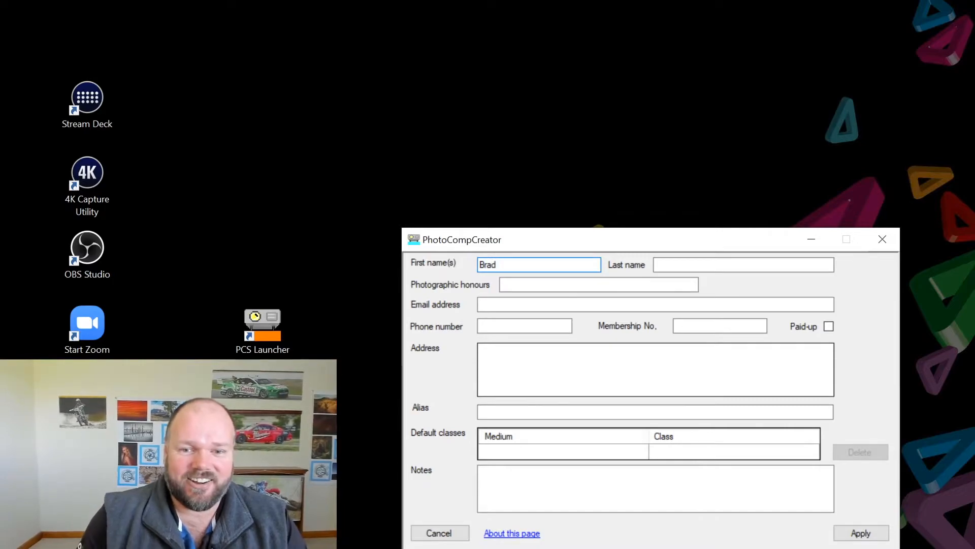
key("Tab")
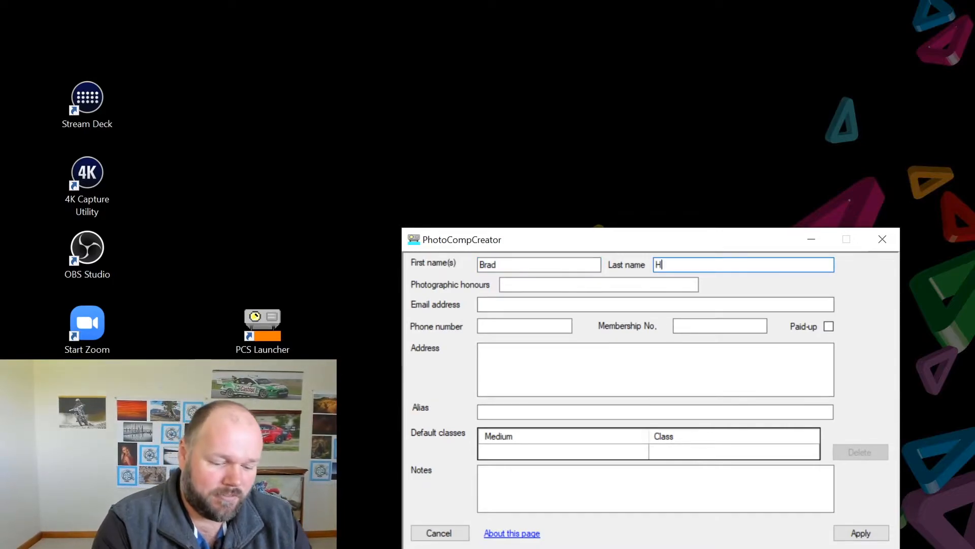
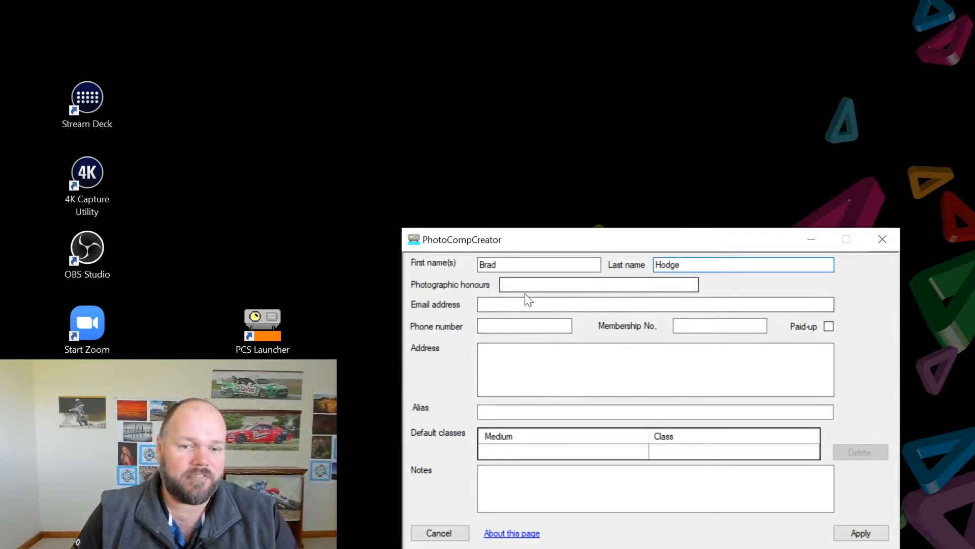
Enter the member's e-mail address, correcting a typo along the way
left_click(528, 305)
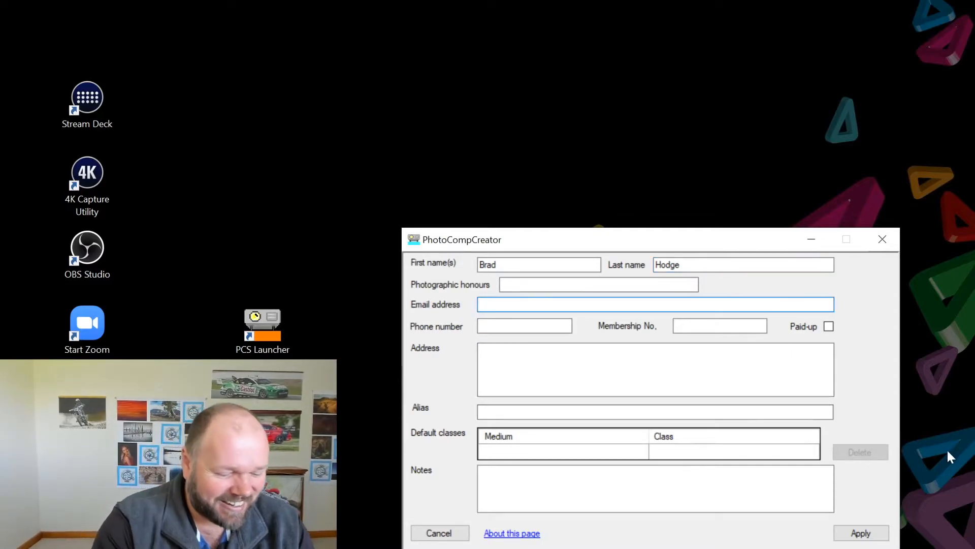
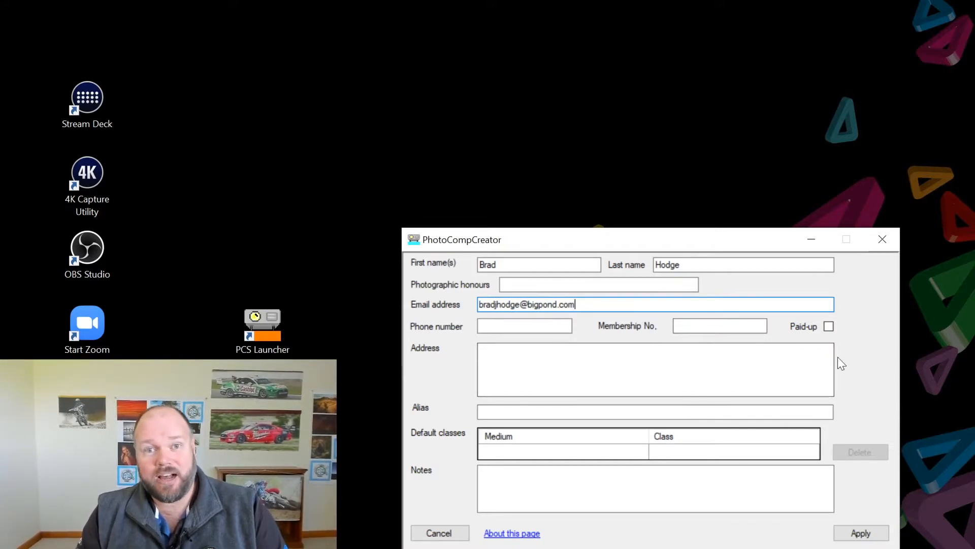
left_click(524, 326)
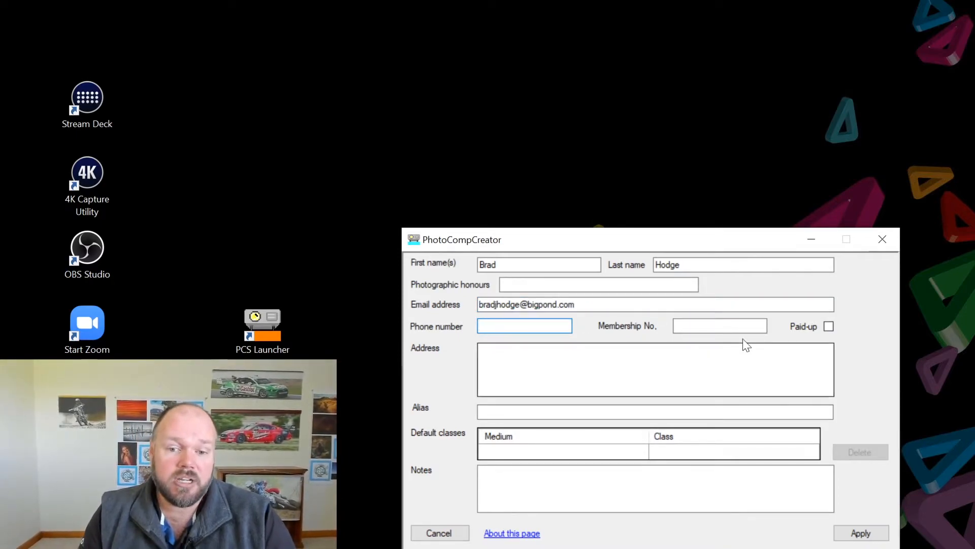
Mark the new member paid-up with membership number 255 and save them to the list
left_click(676, 331)
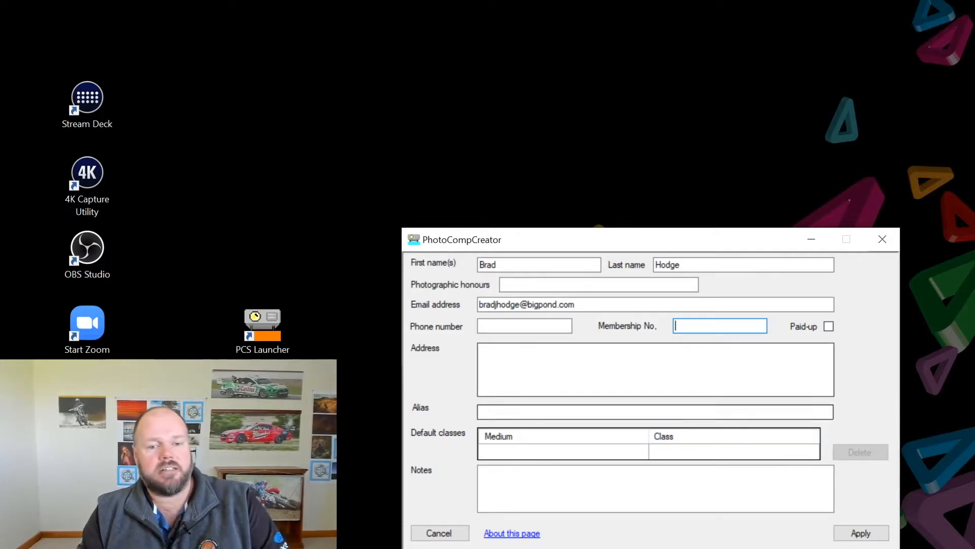
left_click(721, 371)
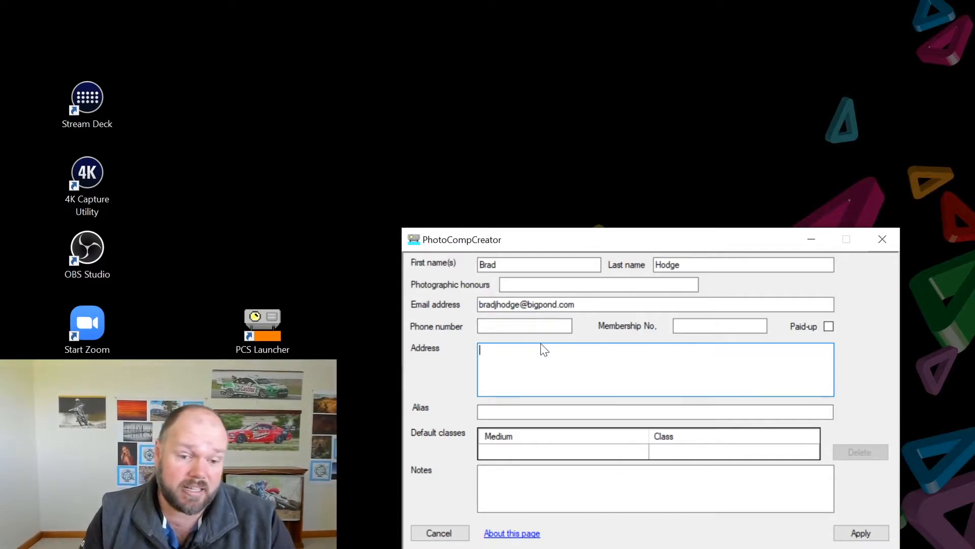
left_click(653, 478)
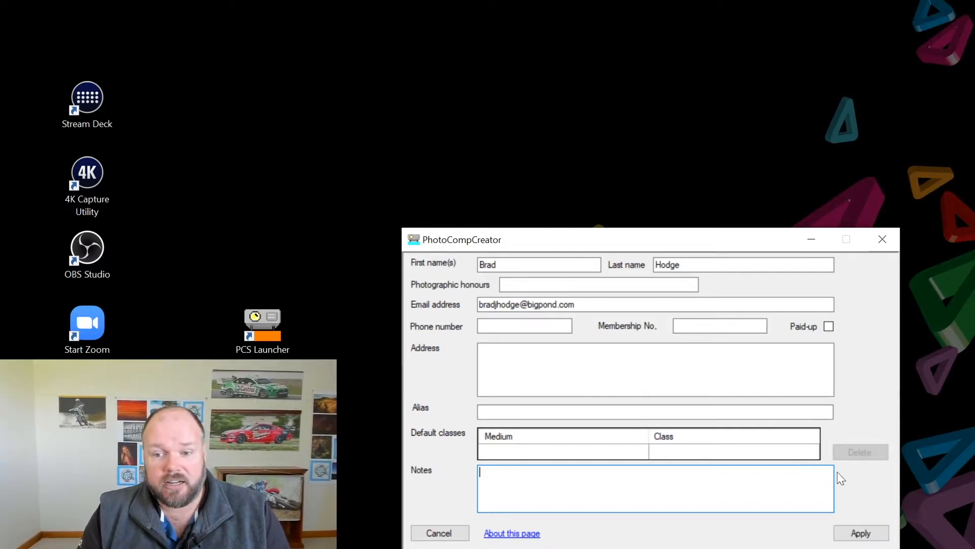
left_click(829, 325)
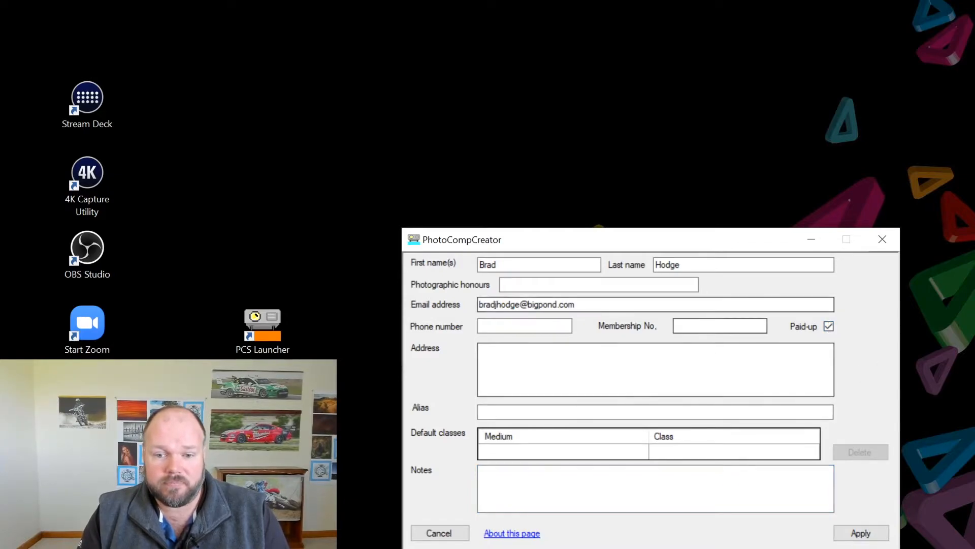
key("shift+Tab")
type("255")
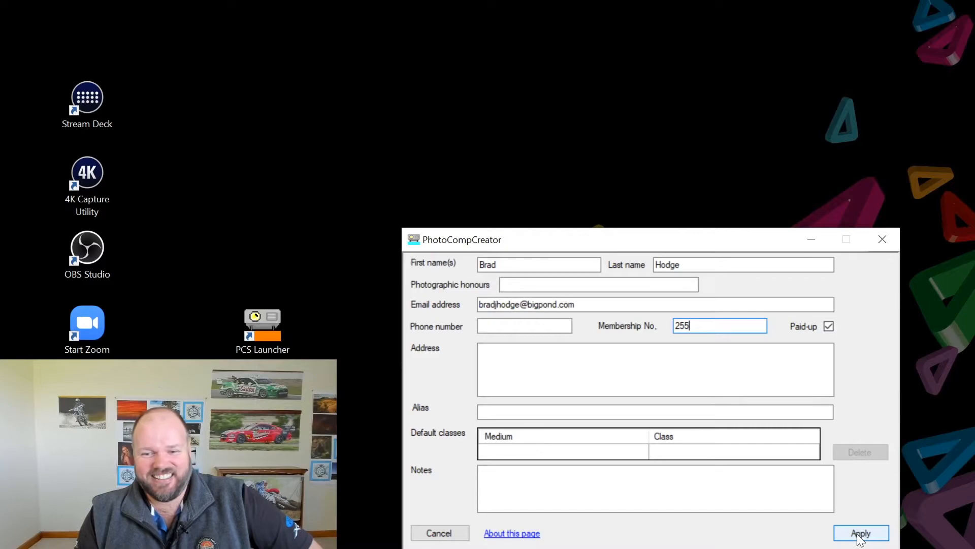
left_click(859, 533)
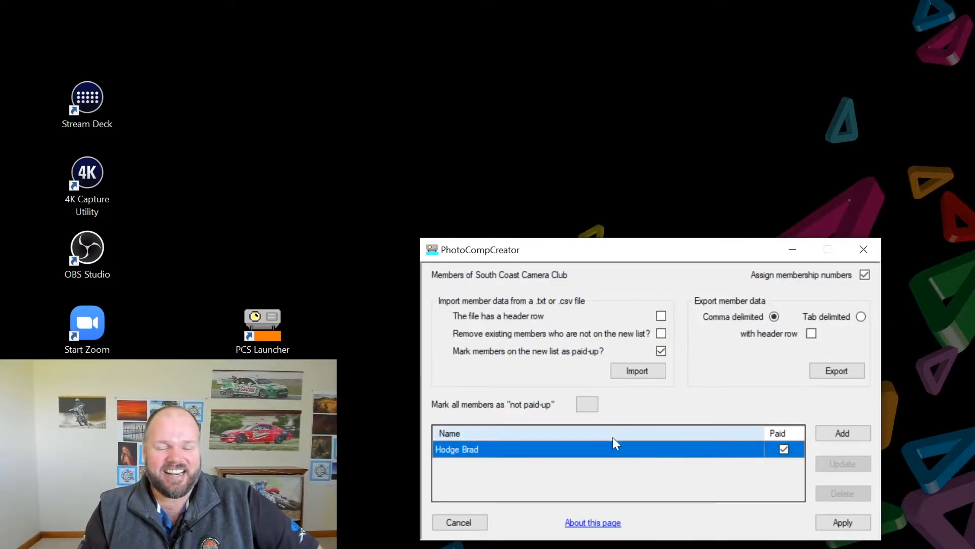
Add a second, unpaid member and apply the Members dialog changes
left_click(829, 432)
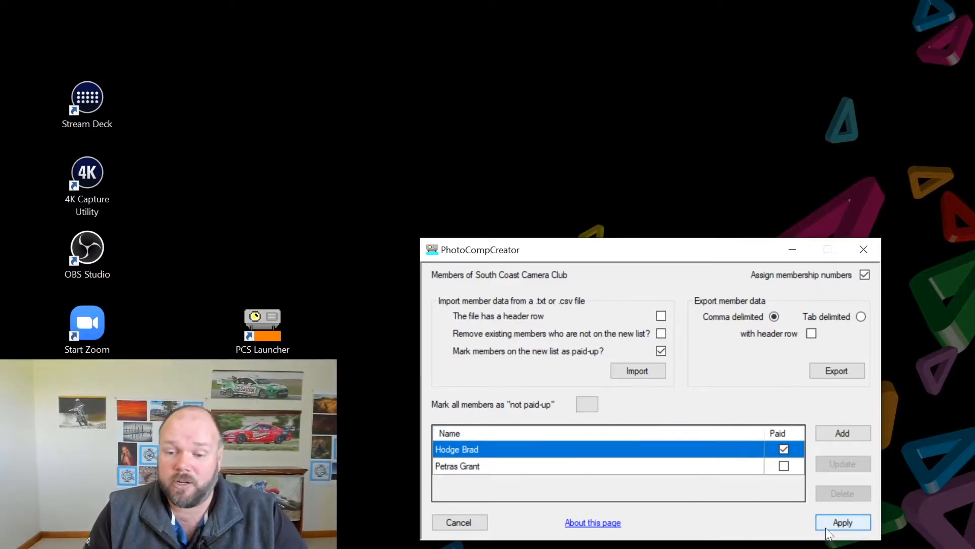
left_click(839, 523)
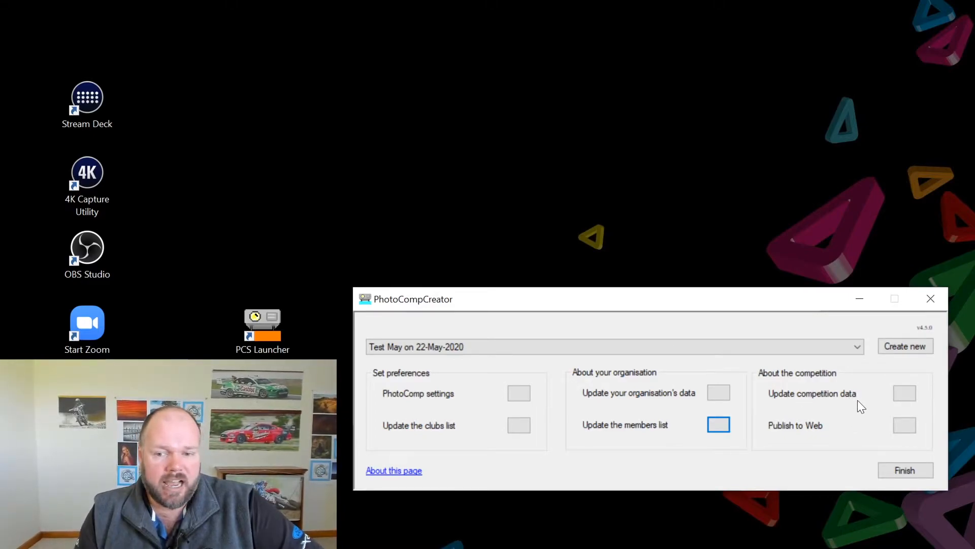
left_click(912, 394)
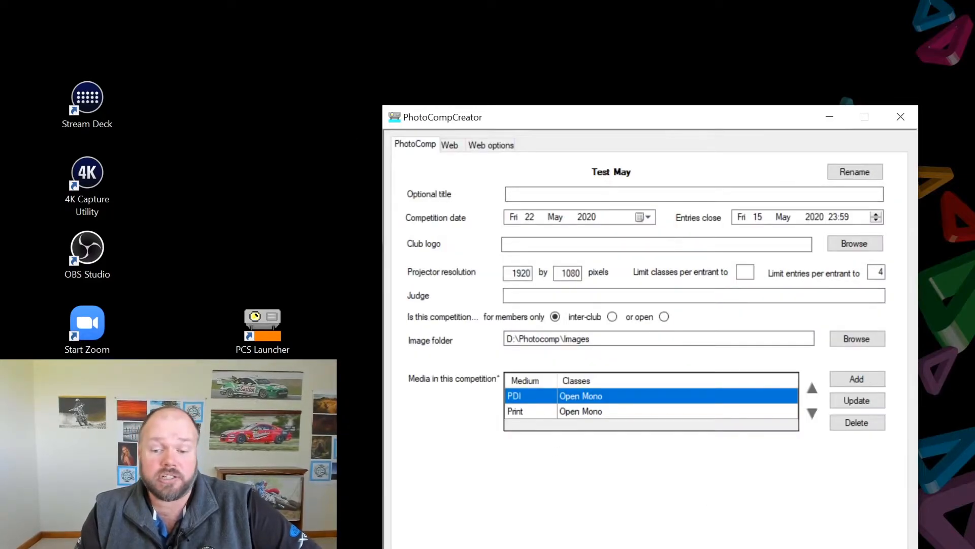
left_click(900, 117)
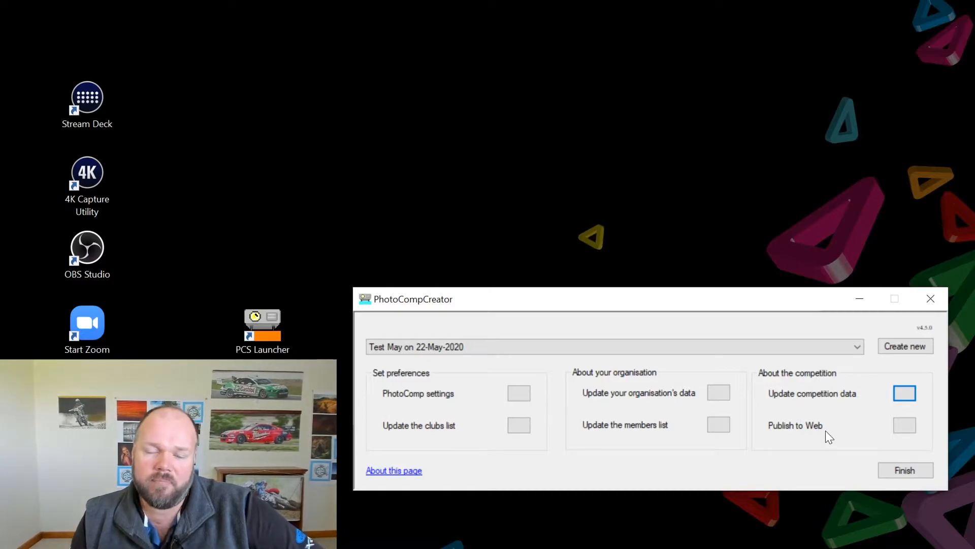
Turn on Show TESTING in the web publishing options and include the Members List in the upload
left_click(904, 425)
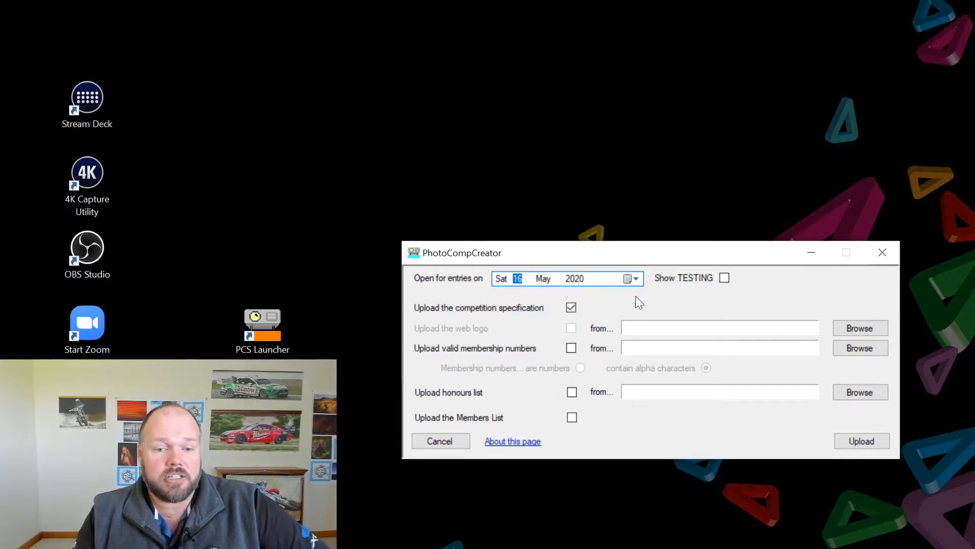
left_click(725, 278)
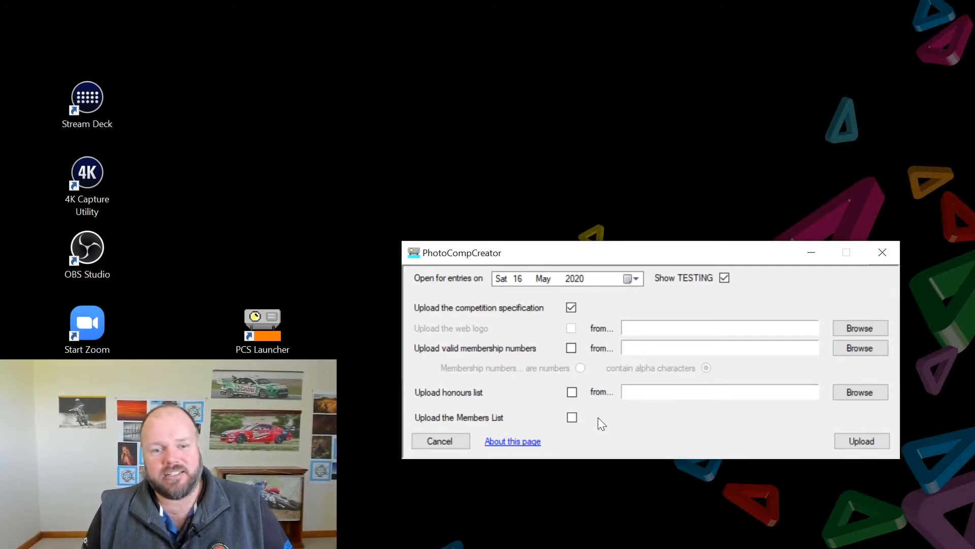
left_click(571, 418)
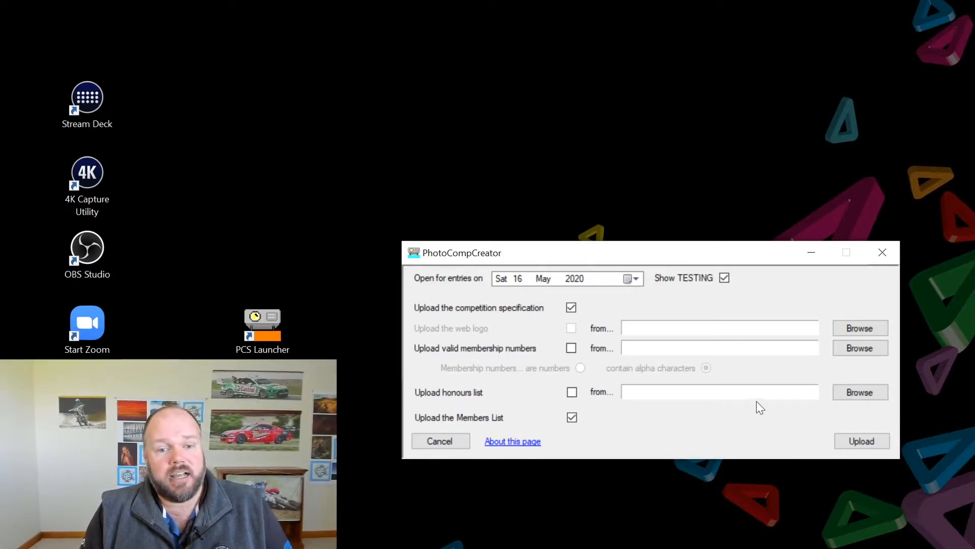
Upload the competition specification together with the Members List
left_click(867, 442)
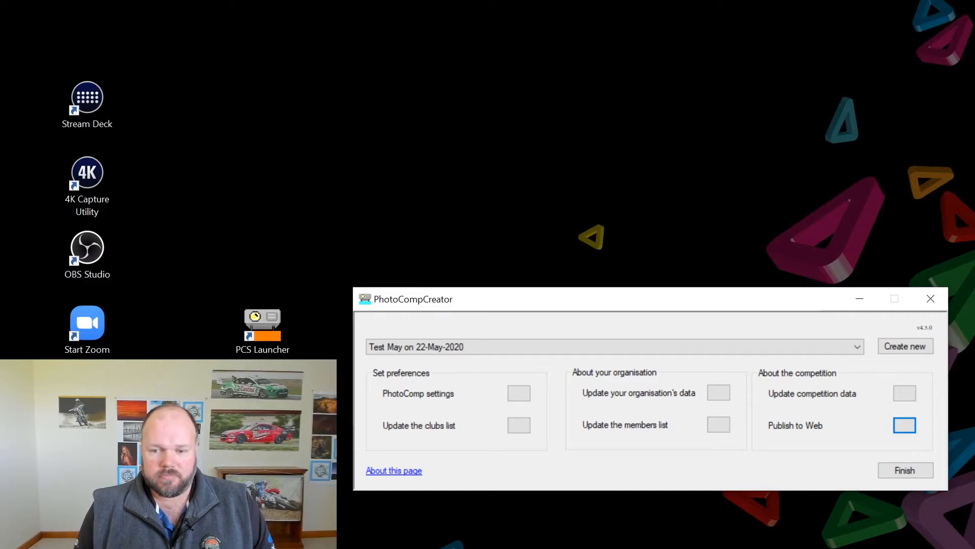
Search the web for southcoastcameraclub in Chrome and close PhotoCompCreator
left_click(657, 548)
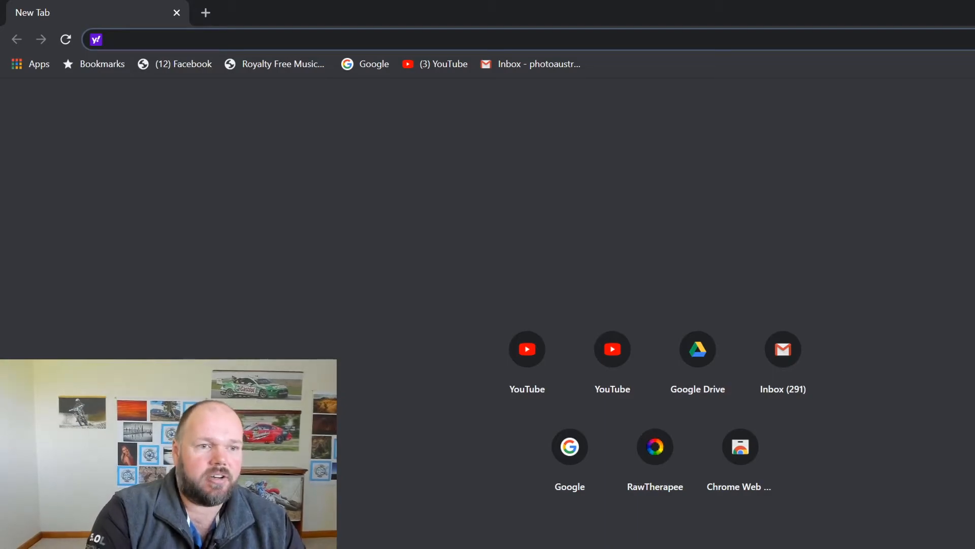
type("southcoastcameraclub")
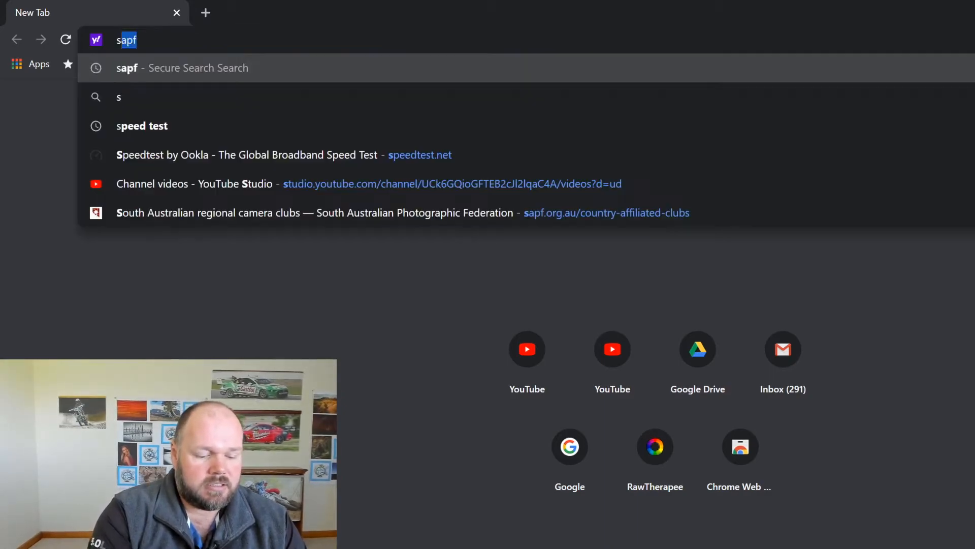
key("Return")
key("alt+Tab")
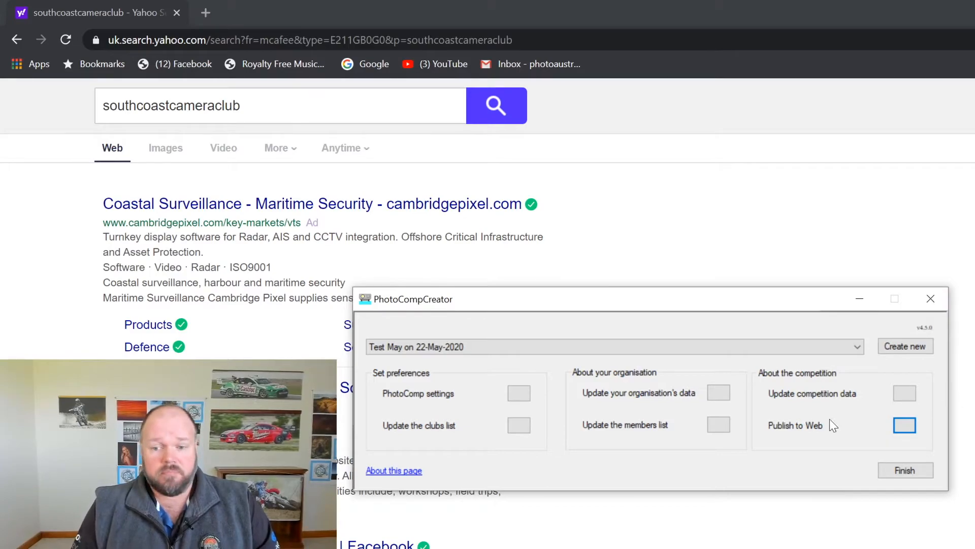
left_click(918, 471)
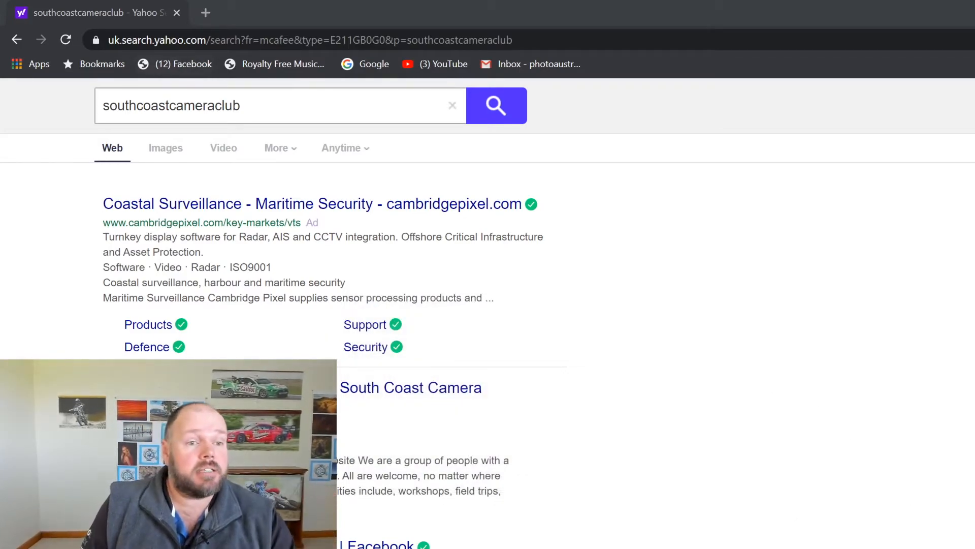
Go to the South Coast Camera Club site's Competitions > Entry page and its entry form
left_click(305, 106)
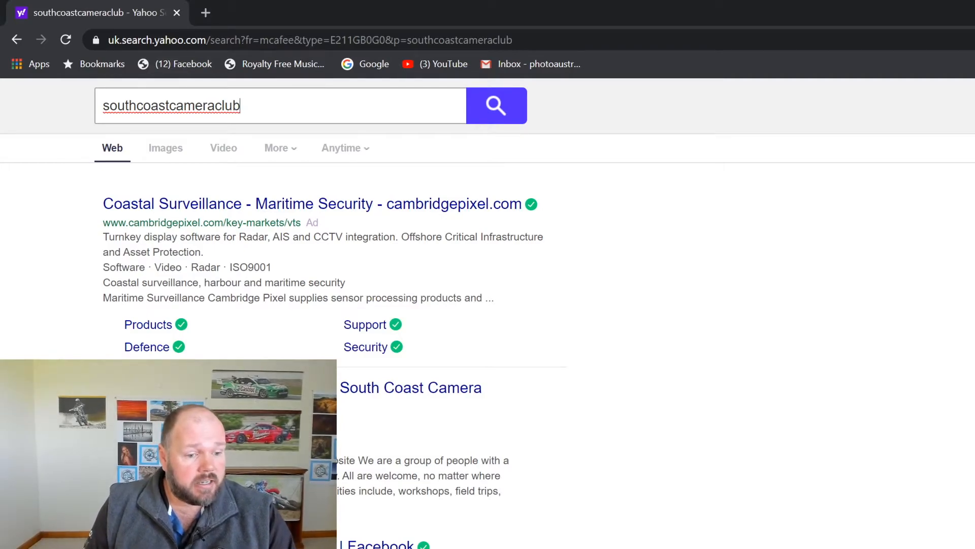
left_click(228, 388)
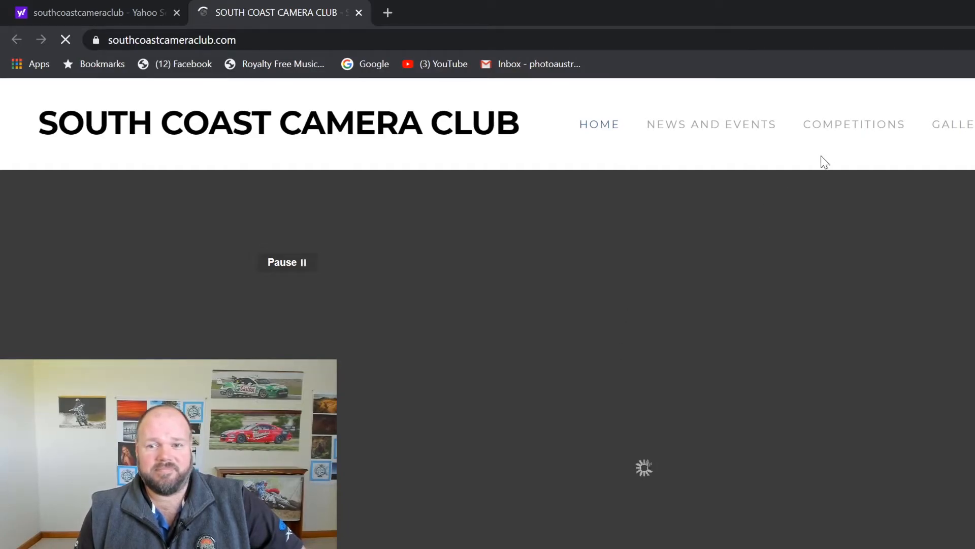
mouse_move(827, 134)
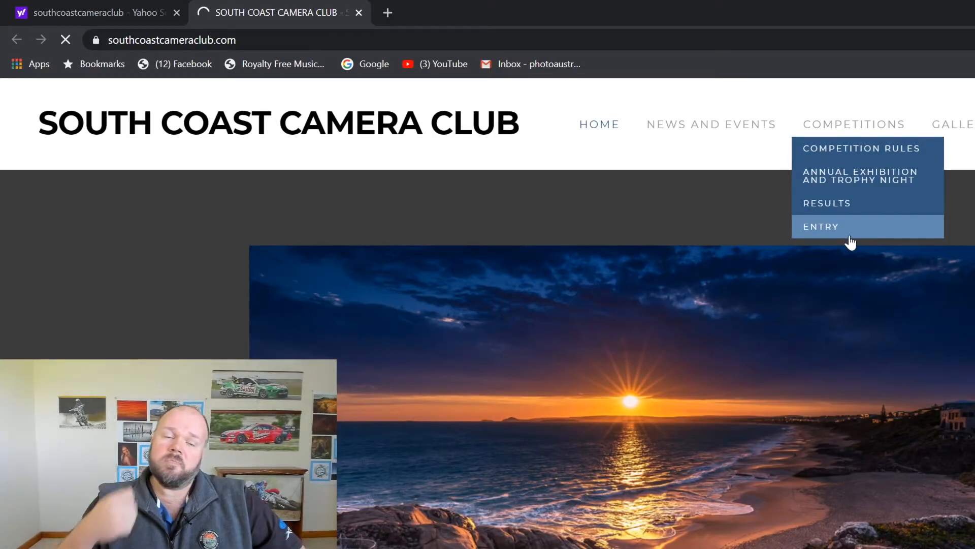
left_click(849, 236)
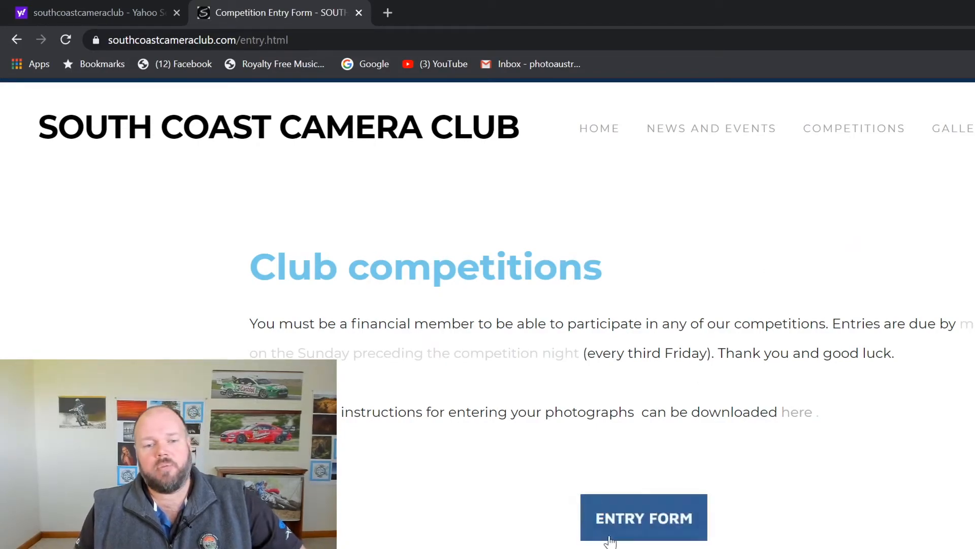
left_click(650, 534)
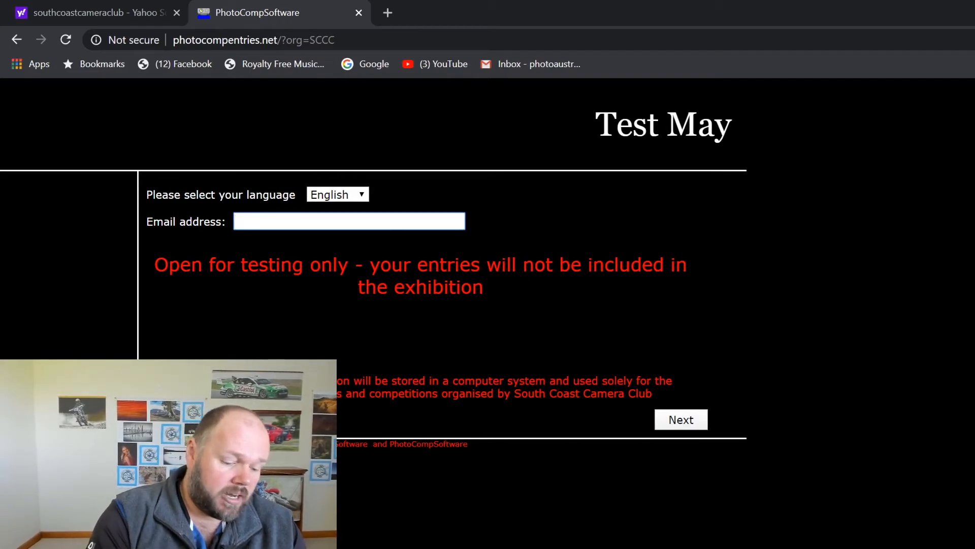
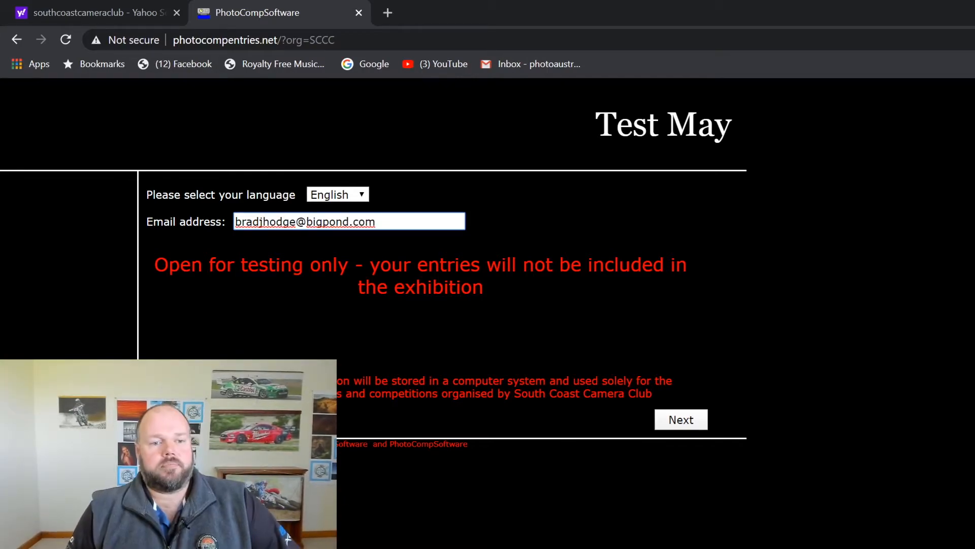
Submit the e-mail address and confirm being the named member
left_click(677, 422)
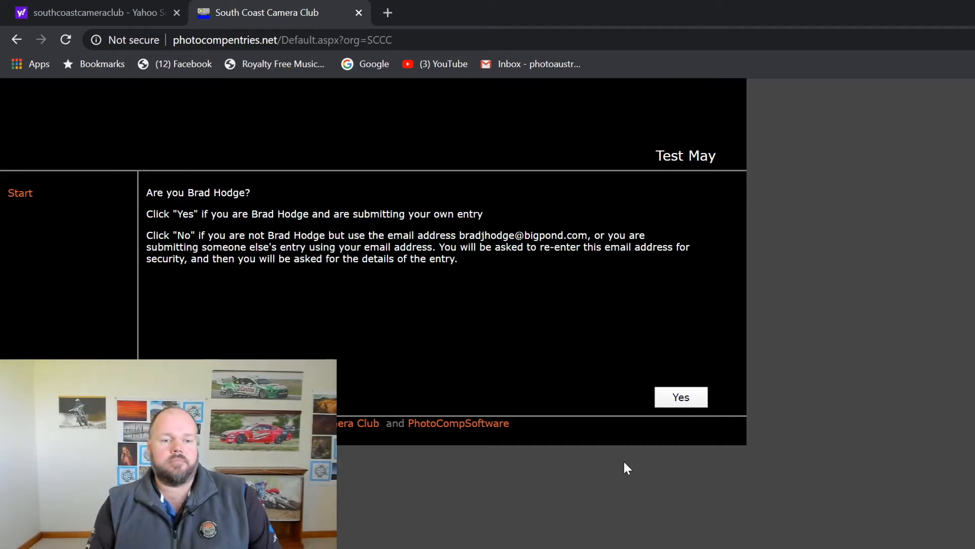
left_click(682, 399)
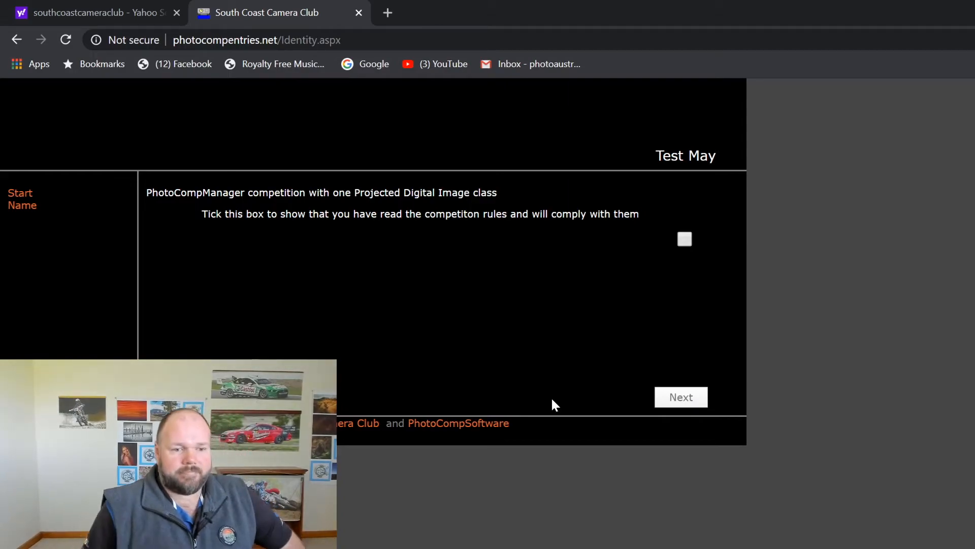
Confirm the member's identity again to reach the rules-agreement page
left_click(681, 397)
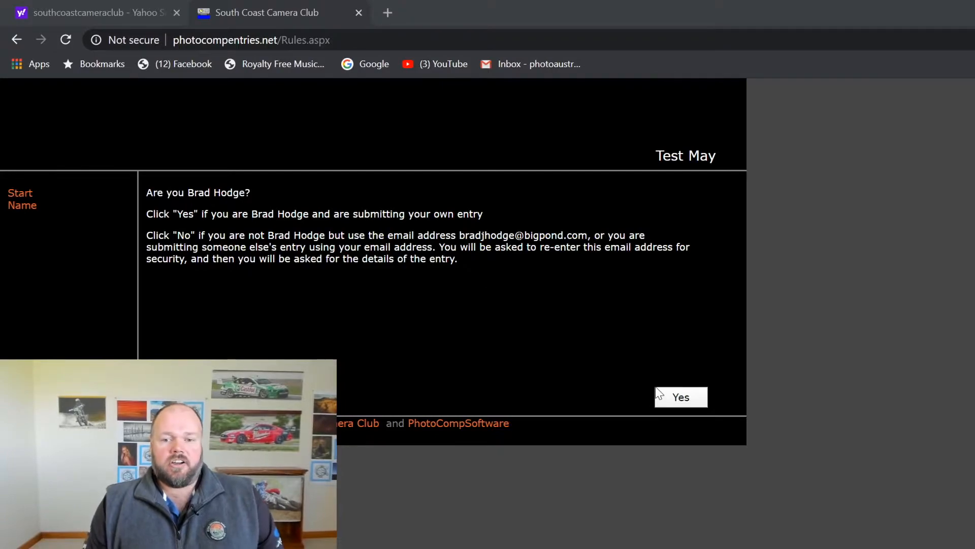
left_click(682, 400)
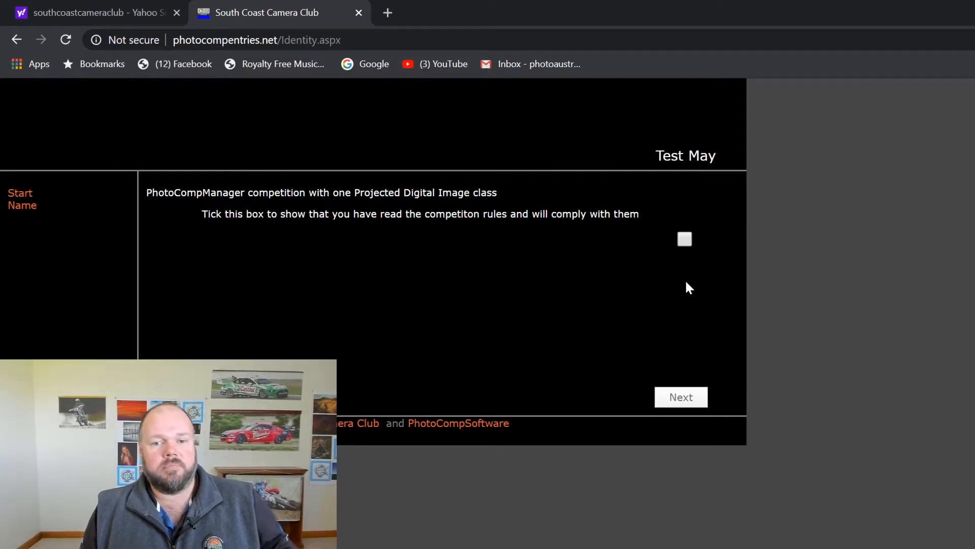
Tick the competition rules agreement for the Projected Digital Image class and return to that page
left_click(684, 239)
left_click(665, 402)
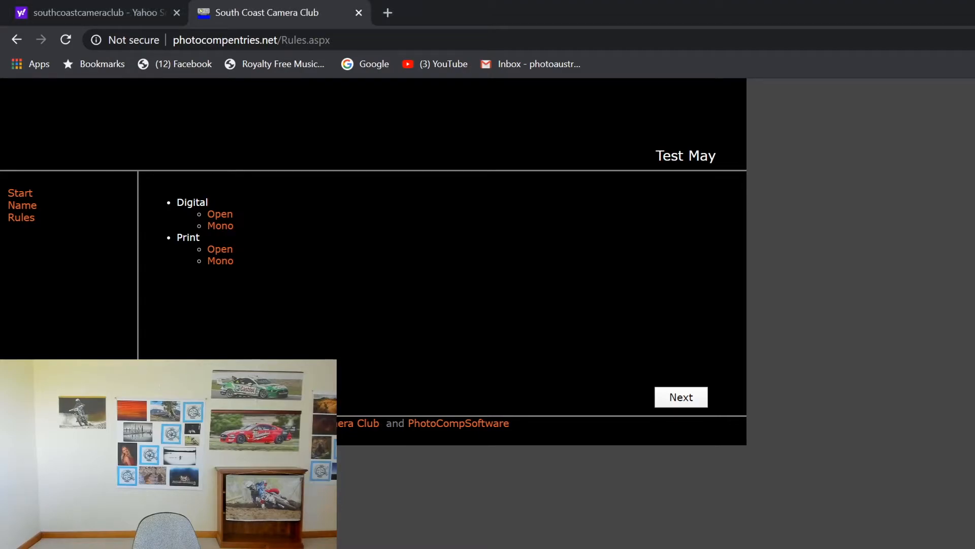
left_click(686, 400)
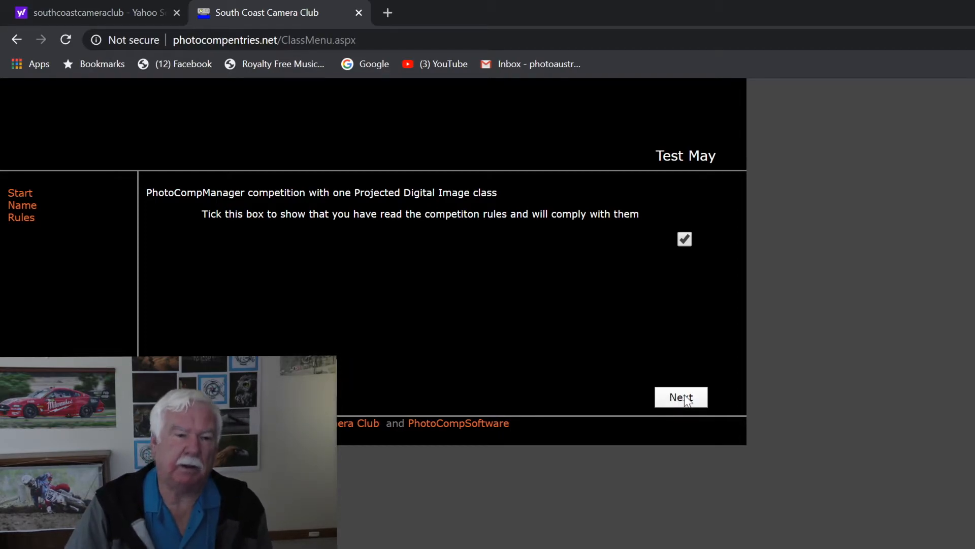
Continue past the ticked Test May rules to the Digital and Print class menu
left_click(686, 399)
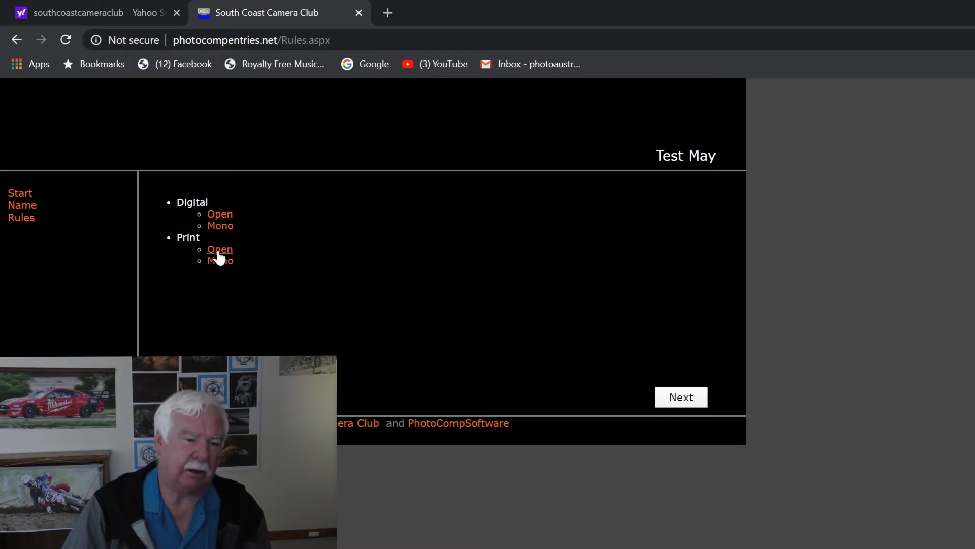
Pick Open under Print and confirm entering the Open print section
left_click(218, 251)
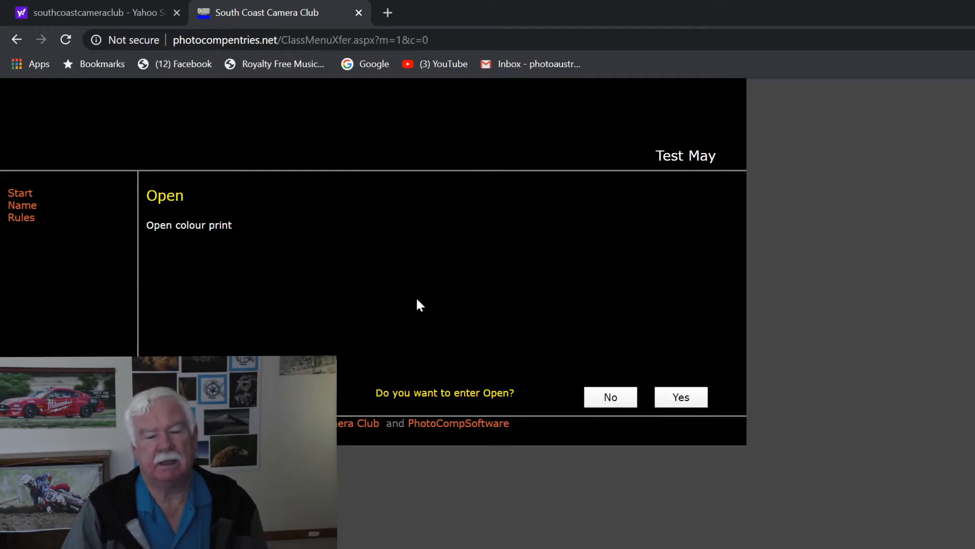
left_click(688, 398)
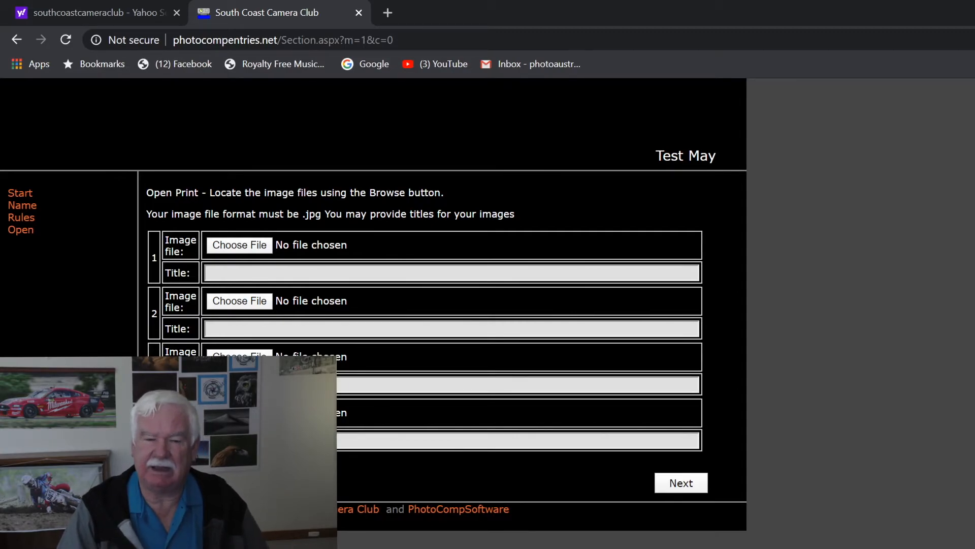
Browse for image 1's file and show the Desktop folder's JPG images
left_click(242, 246)
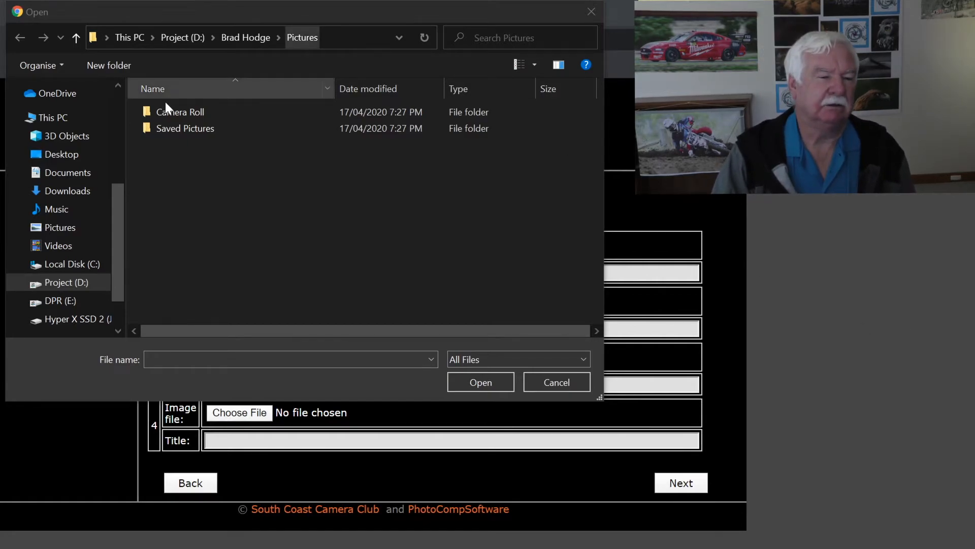
left_click(49, 162)
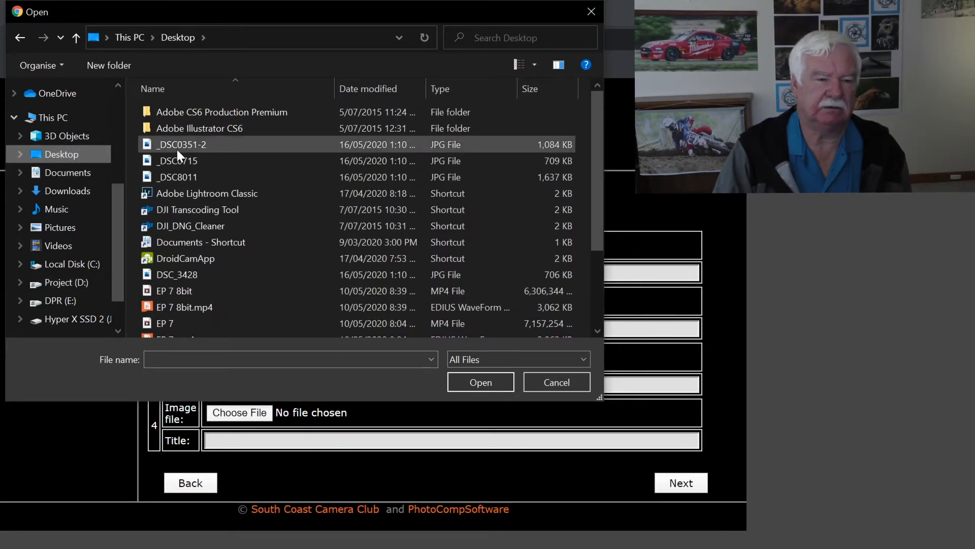
Attach _DSC0351-2.JPG from the Desktop as image 1 of the Open Print entry
mouse_move(177, 149)
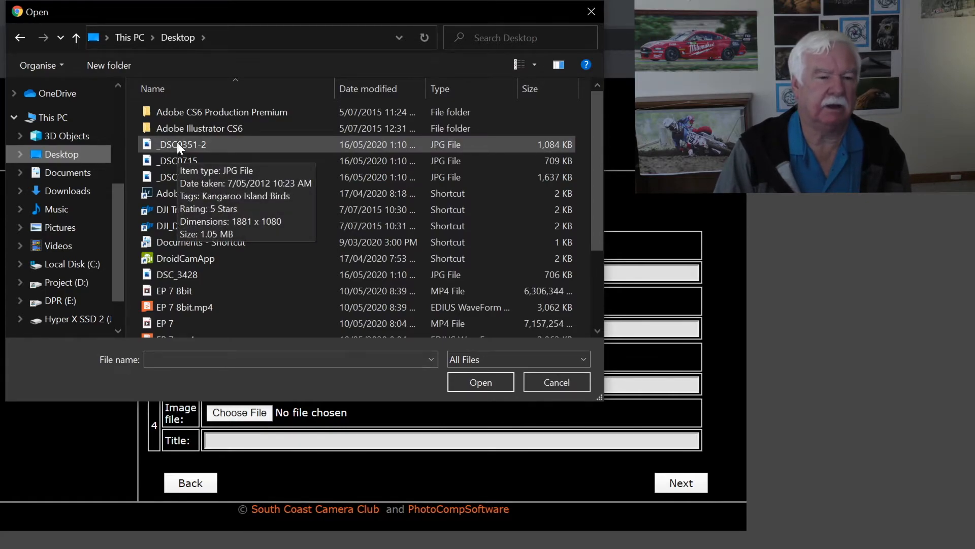
left_click(177, 144)
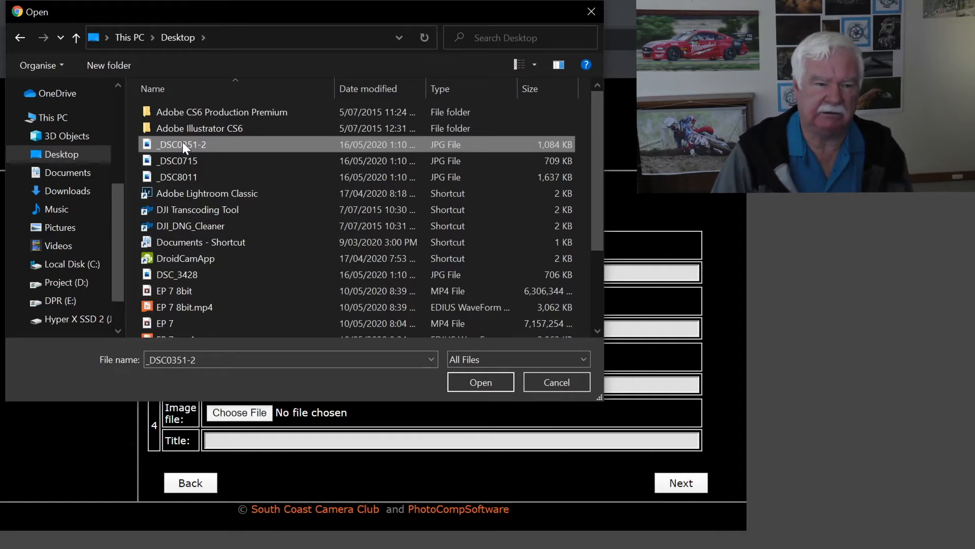
mouse_move(209, 146)
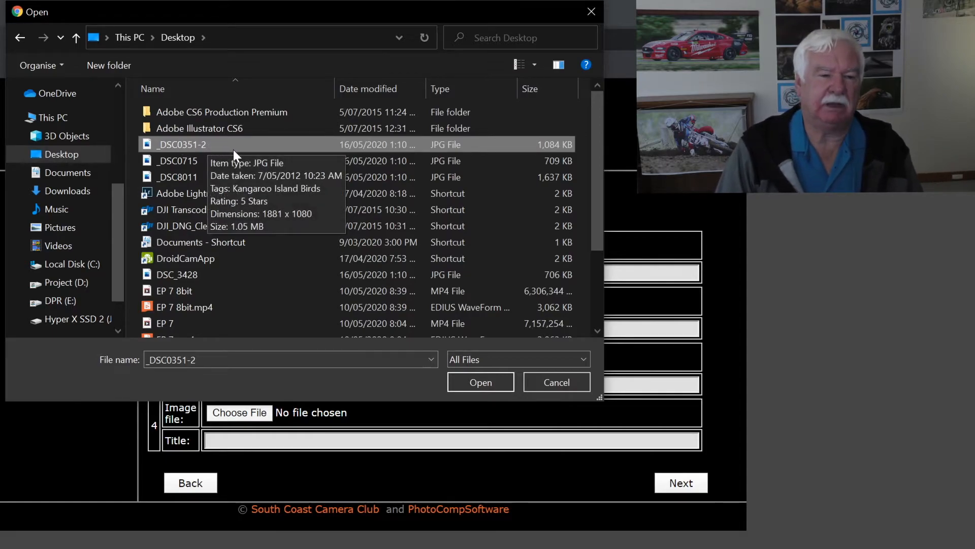
left_click(477, 383)
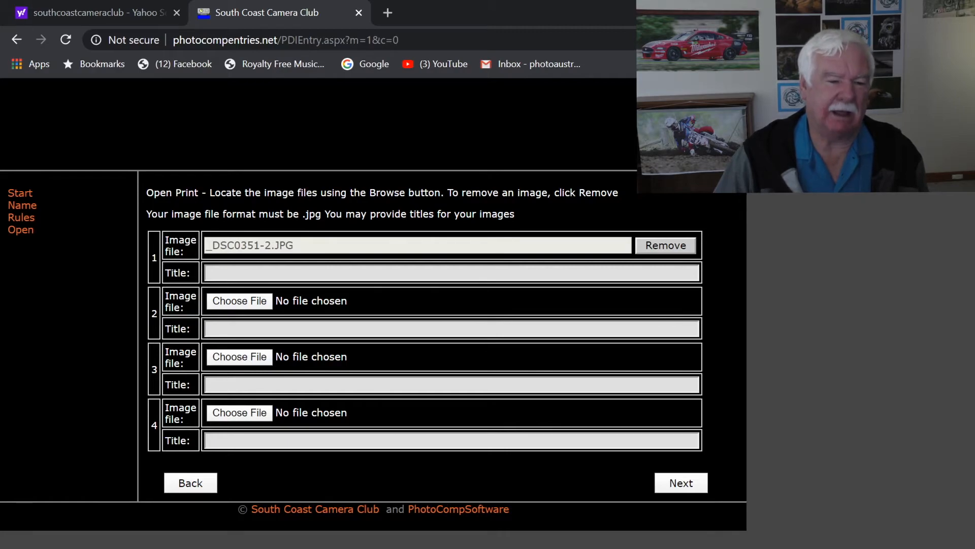
Title image 1 'No 1 Pic', then minimise the browser to the desktop
left_click(208, 273)
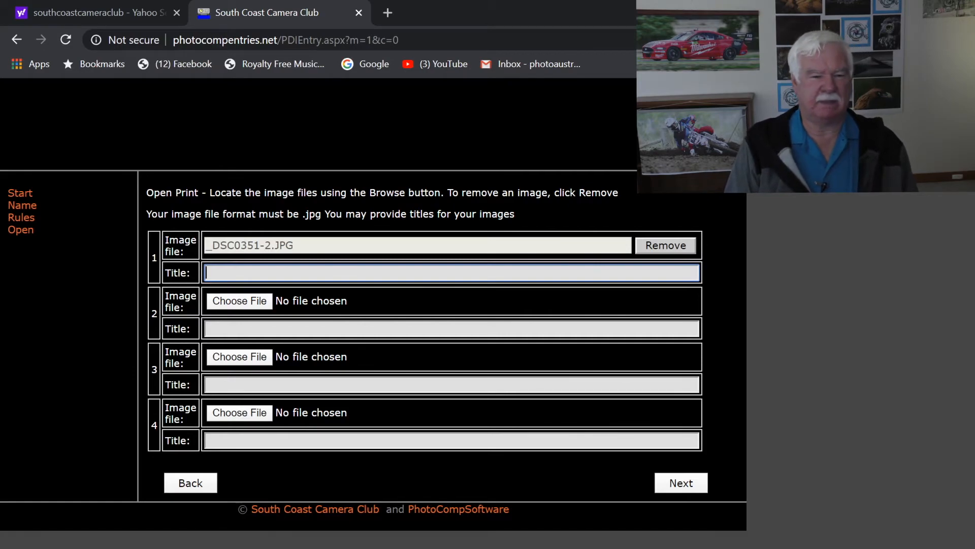
type("No 1 ")
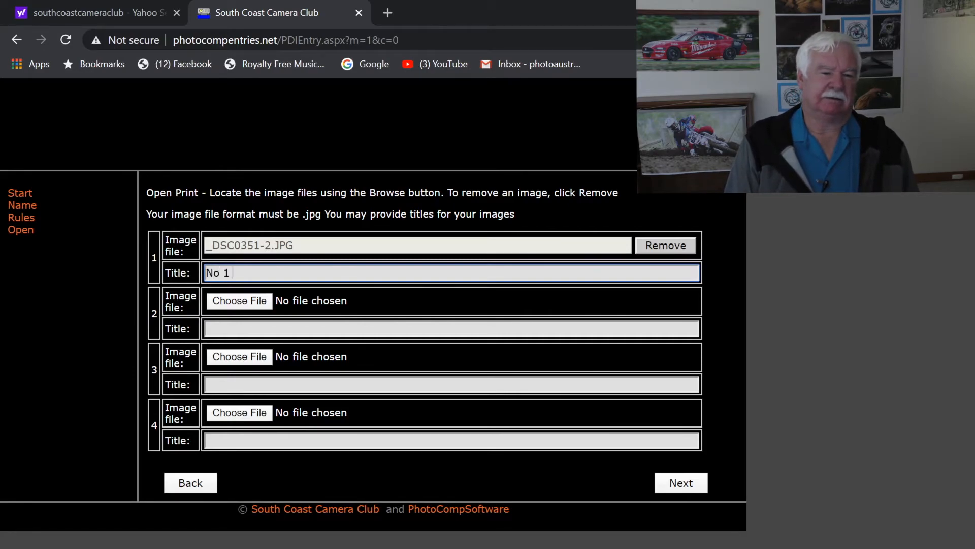
type("Pic")
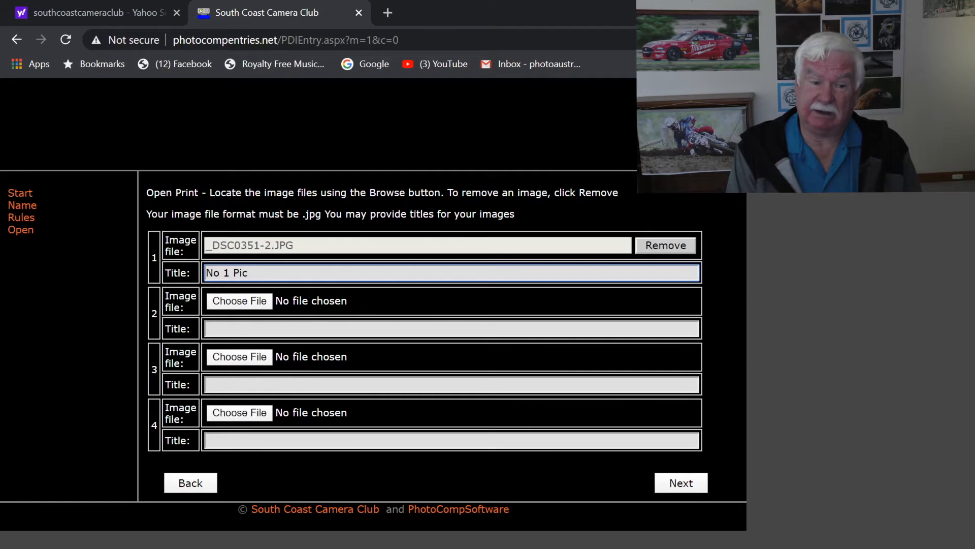
left_click(209, 329)
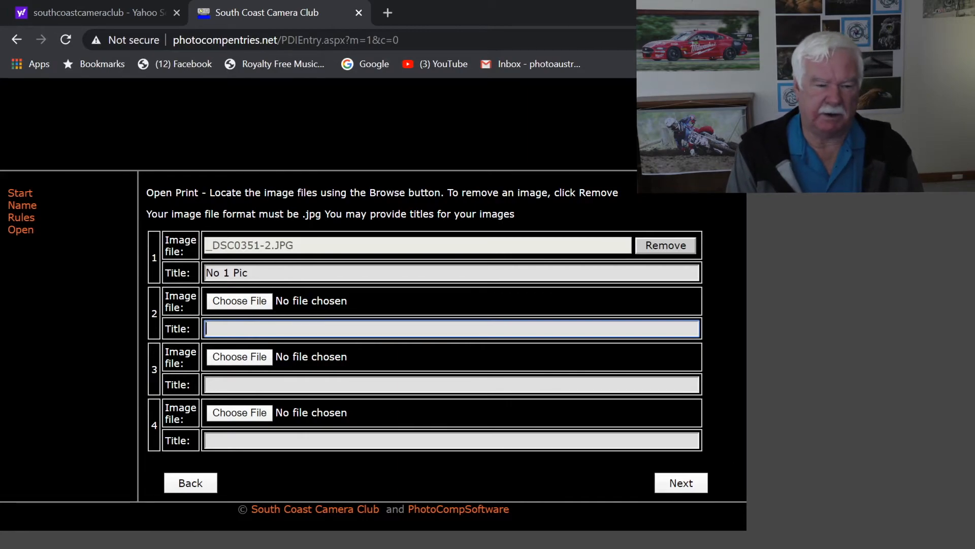
key("super+d")
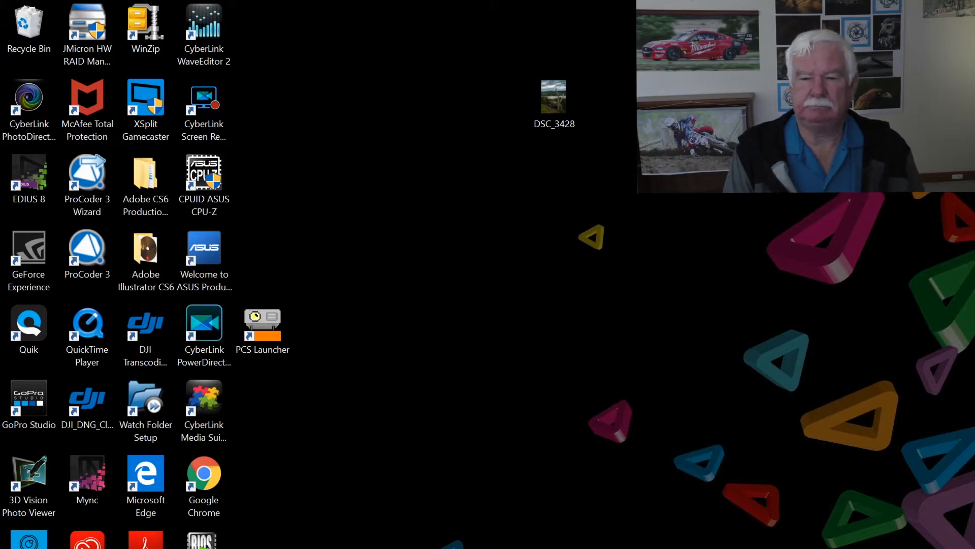
key("super+d")
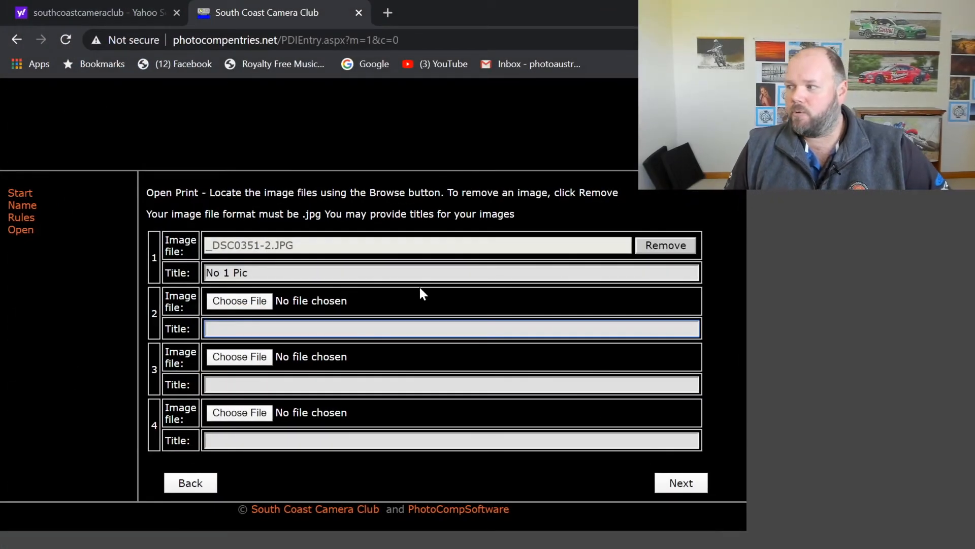
Upload Ki Rocks.JPG as image 2 and return to the class list showing Print Open [2]
left_click(242, 300)
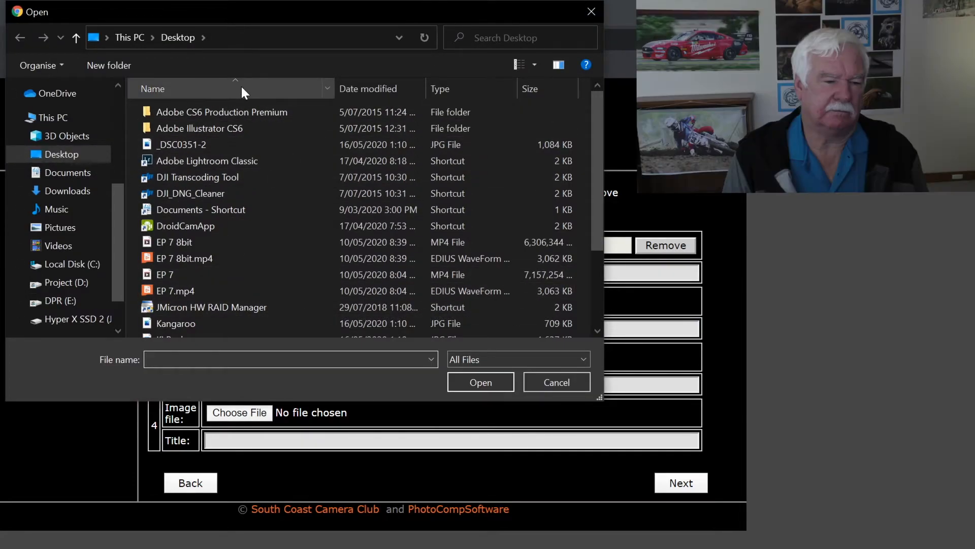
scroll(294, 149, "down", 2)
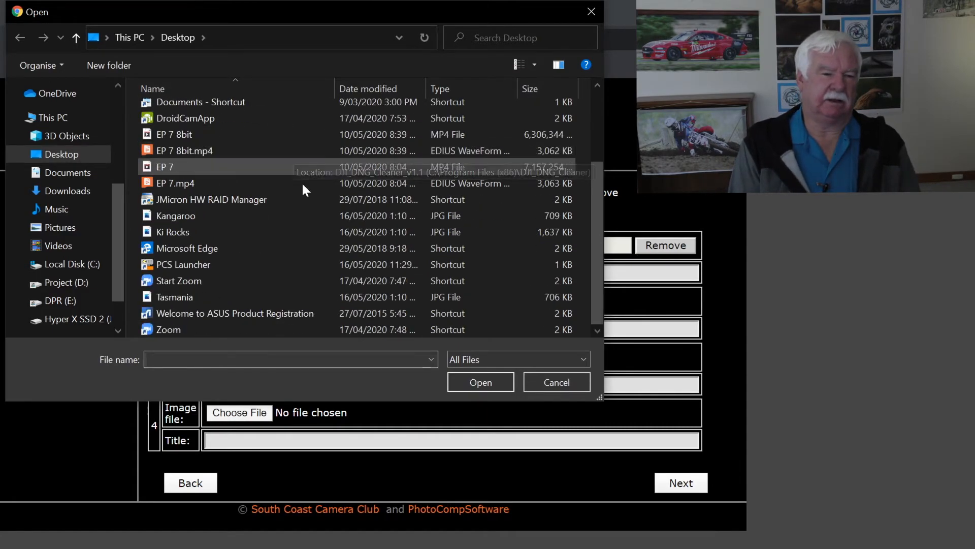
left_click(239, 229)
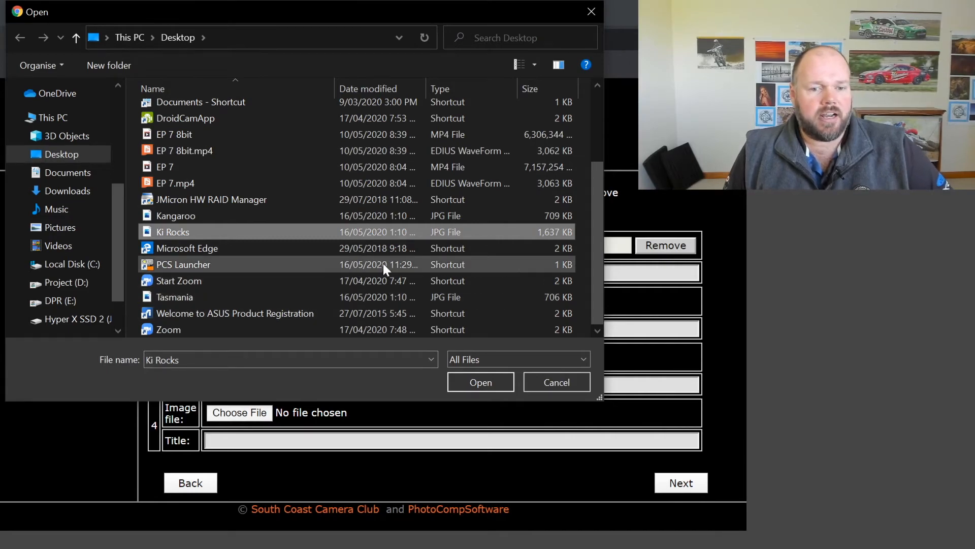
left_click(478, 383)
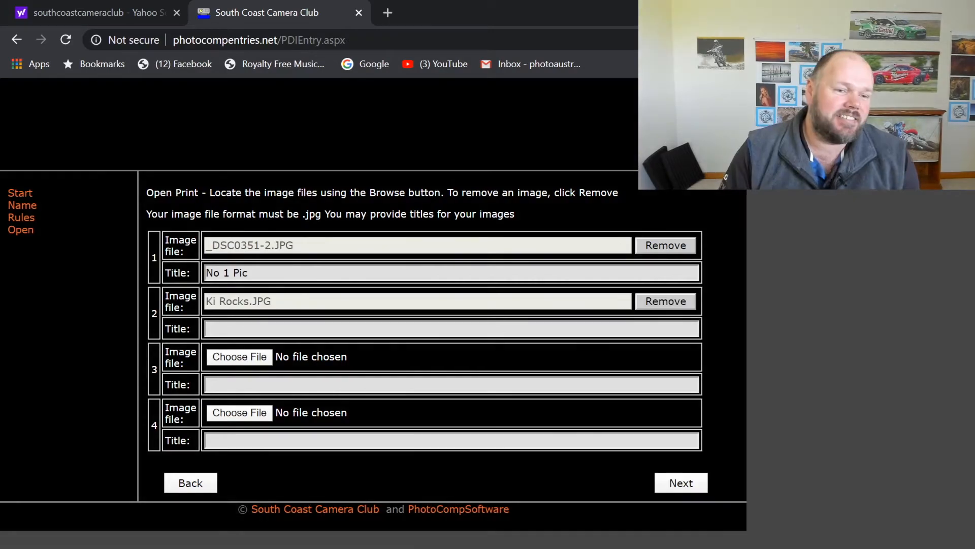
left_click(226, 330)
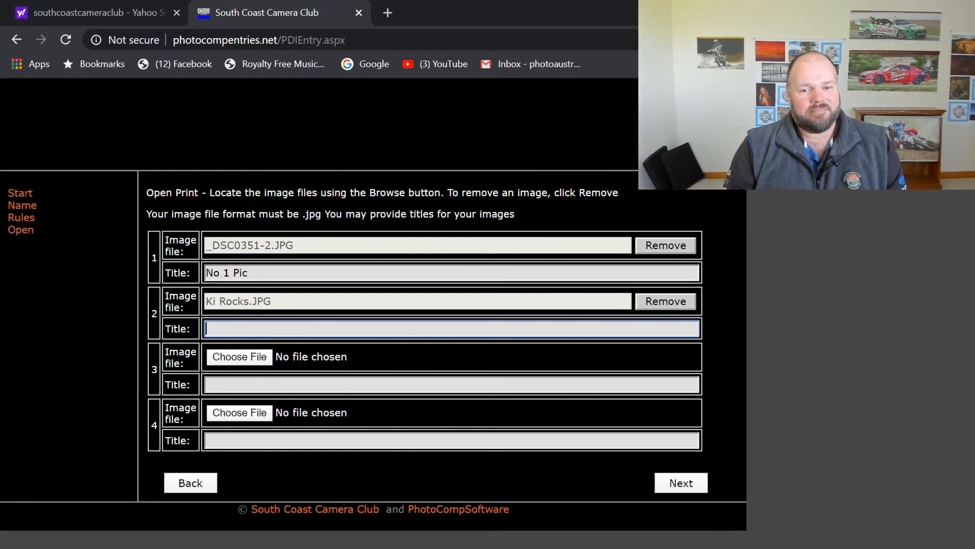
left_click(681, 484)
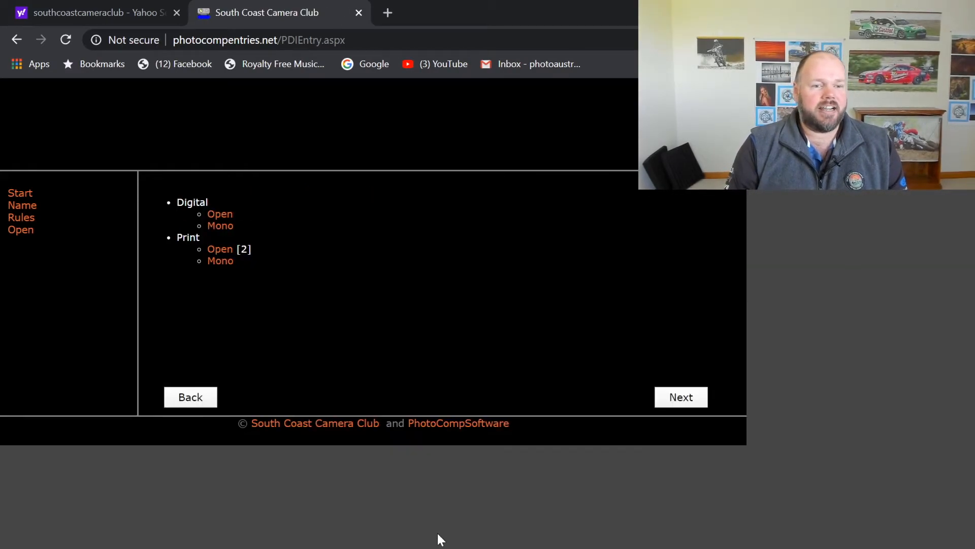
Proceed through the entry form and address label to the thank-you confirmation, then close the club's tab
left_click(687, 400)
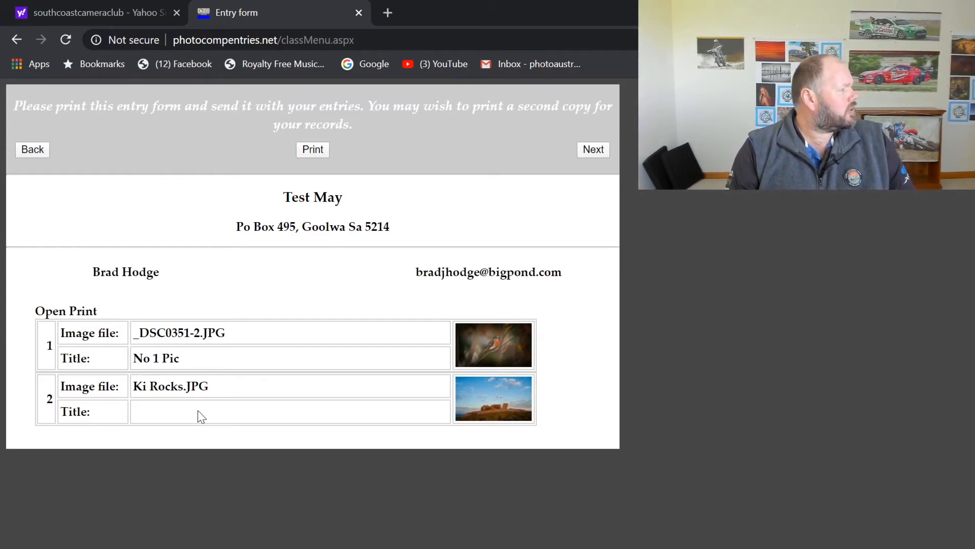
left_click(601, 148)
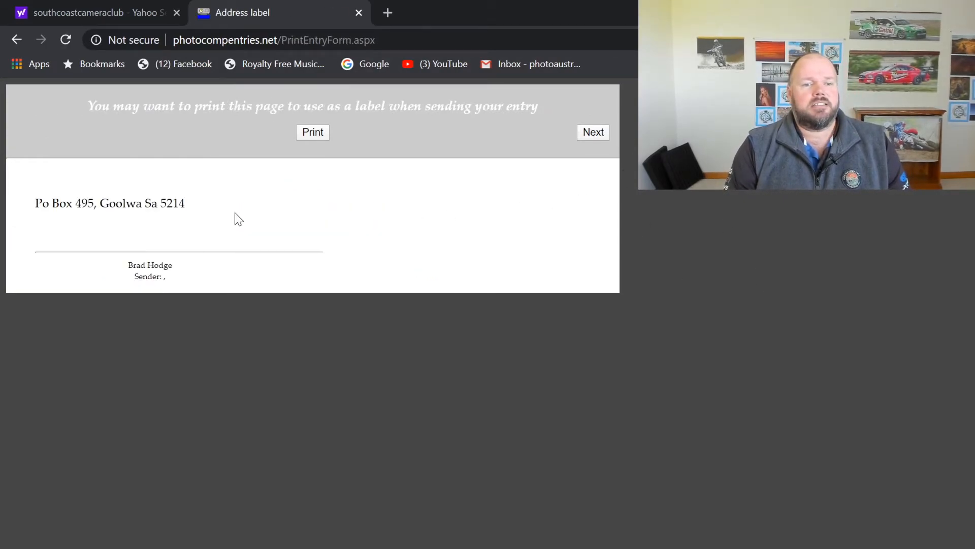
left_click(600, 136)
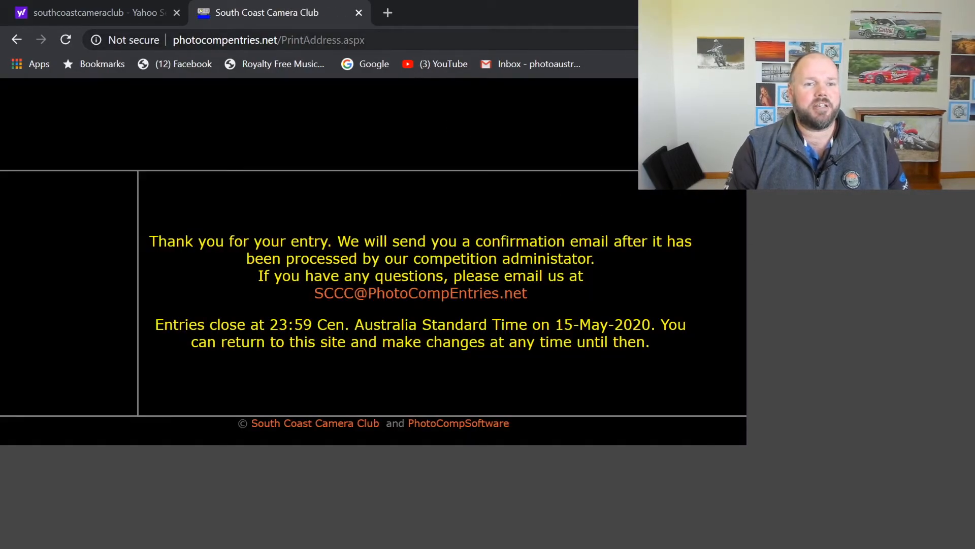
left_click(358, 12)
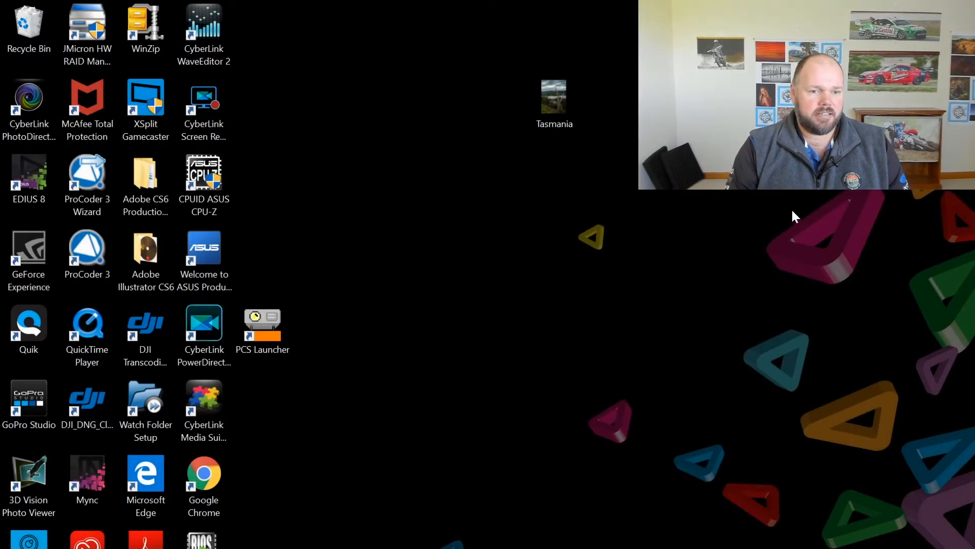
Start PhotoCompCreator from the desktop PCS Launcher with Test May on 22-May-2020 loaded
double_click(263, 315)
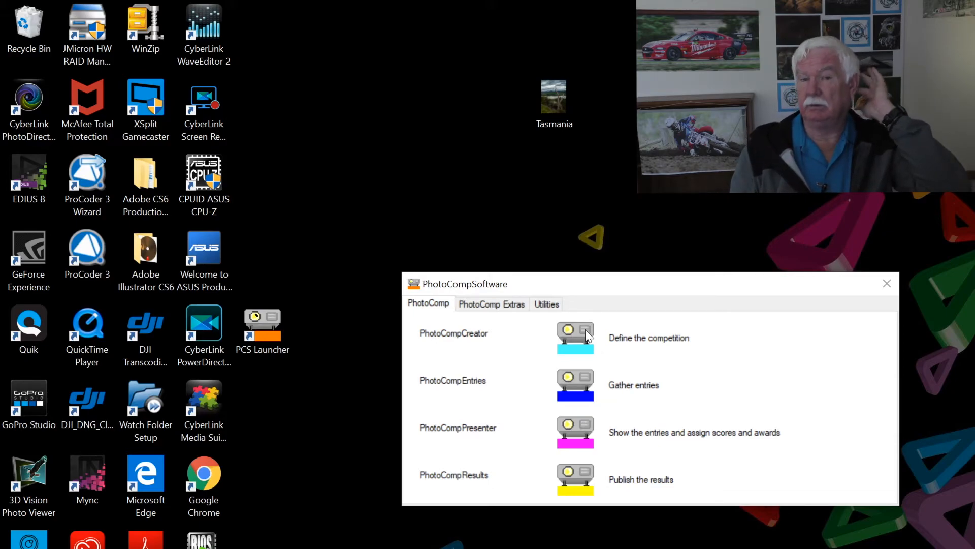
left_click(584, 328)
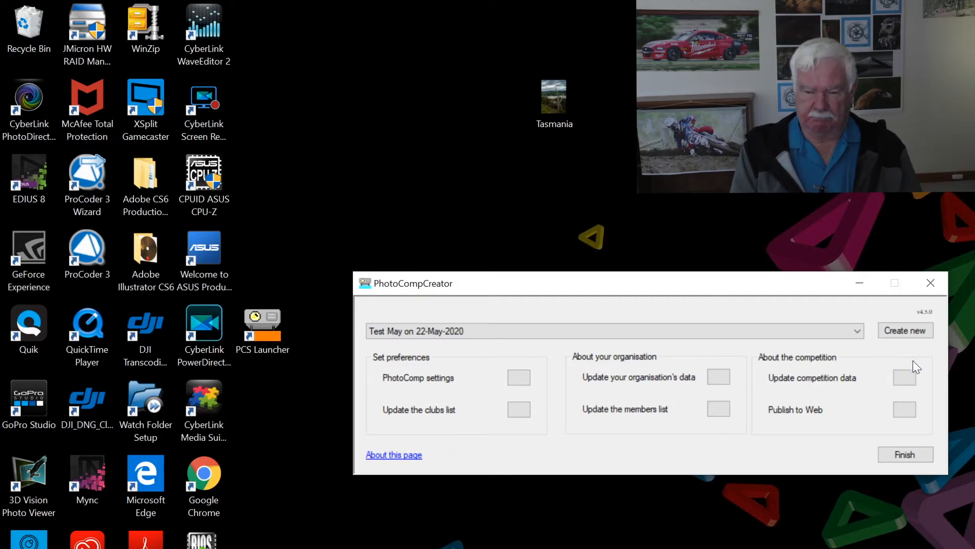
Review and apply the Print medium's settings, then show the competition's Web settings
left_click(904, 377)
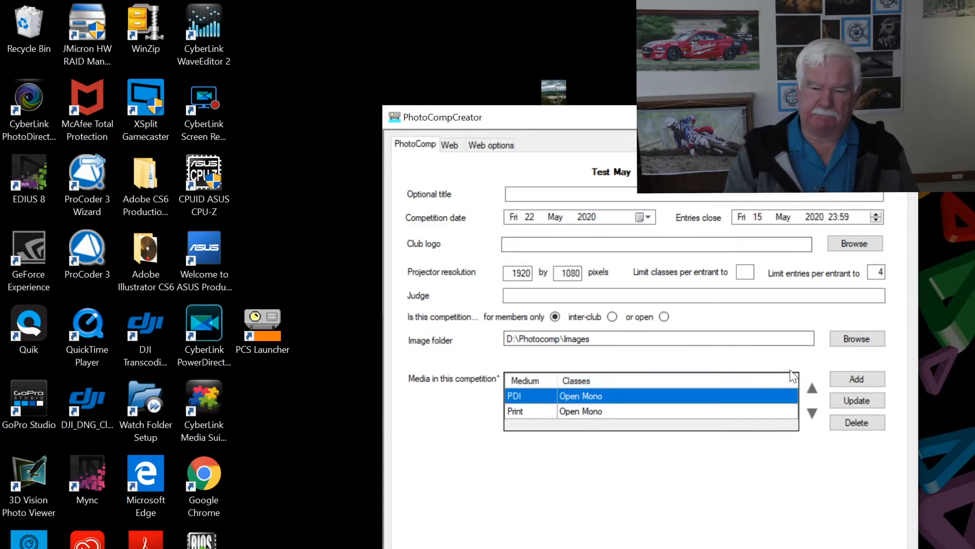
left_click(595, 409)
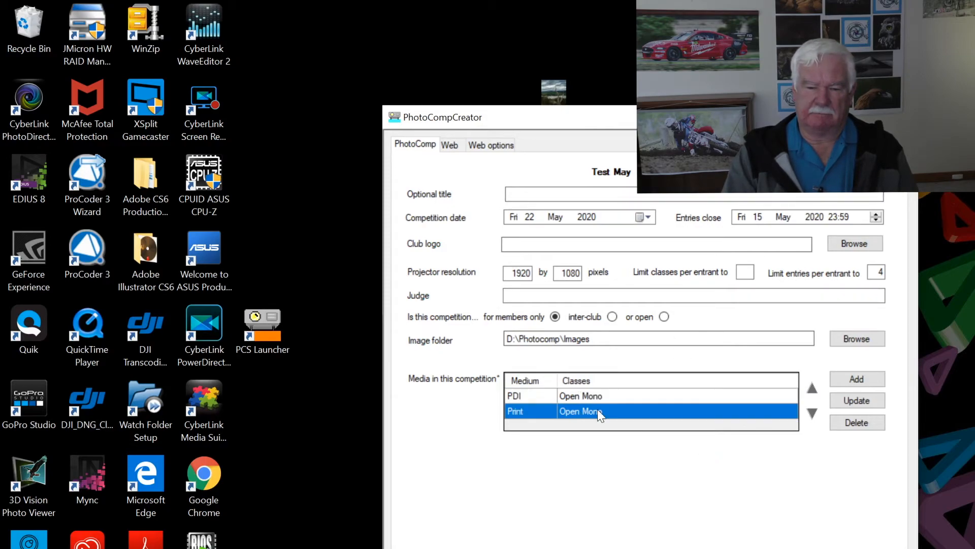
left_click(849, 401)
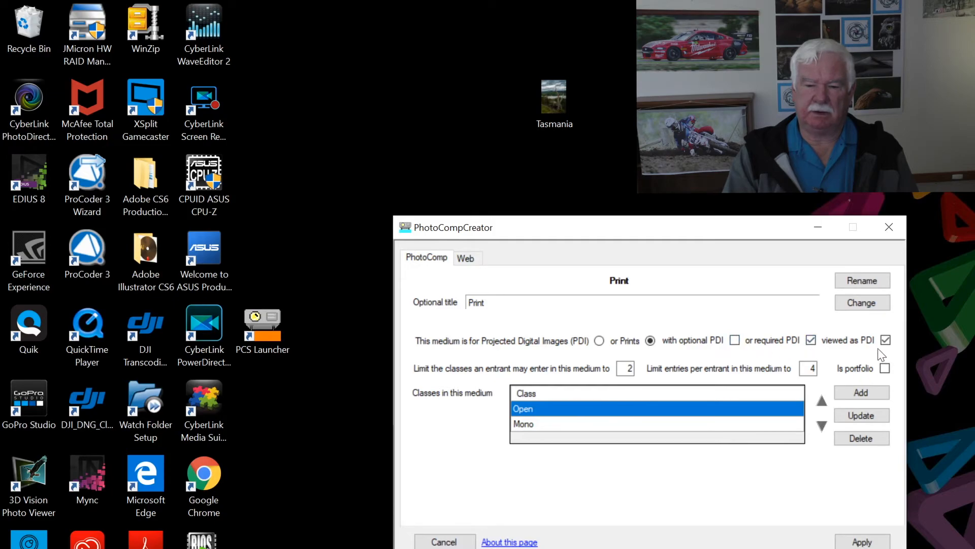
left_click(462, 255)
left_click(431, 257)
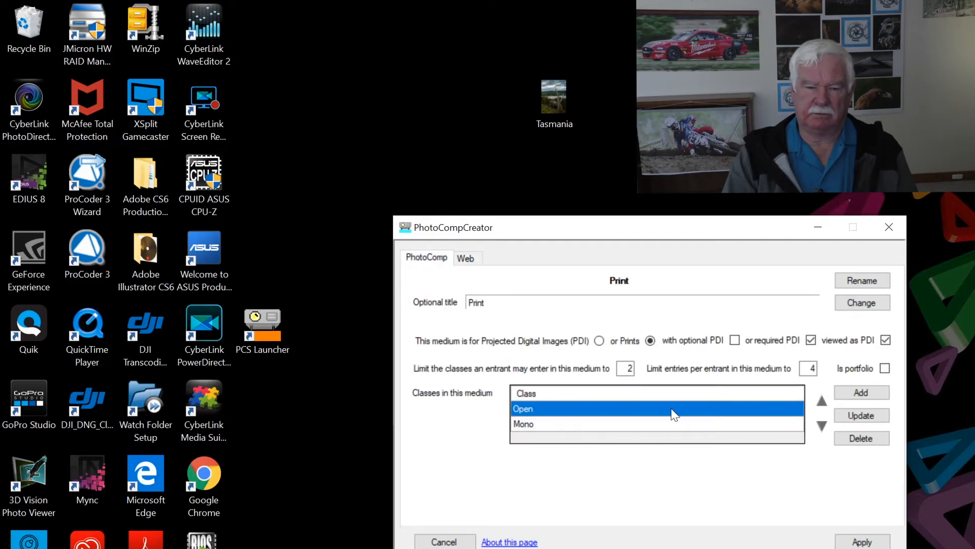
left_click(844, 542)
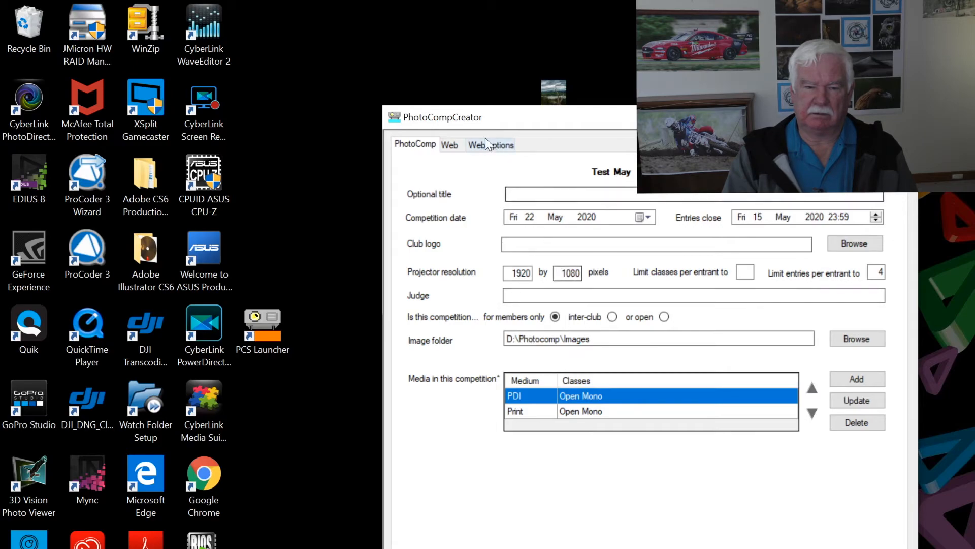
left_click(451, 145)
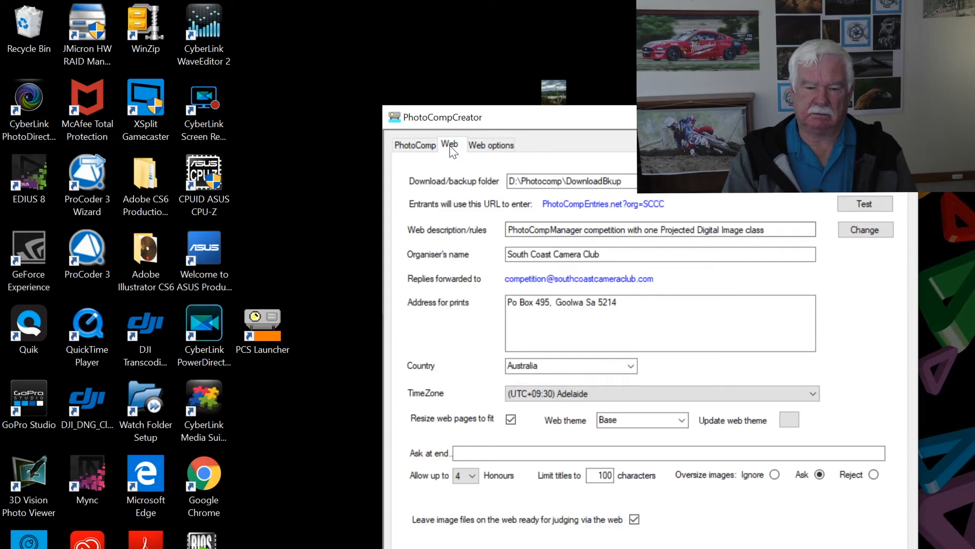
Enable 'Tidy title text on download' in the competition's Web options
left_click(482, 148)
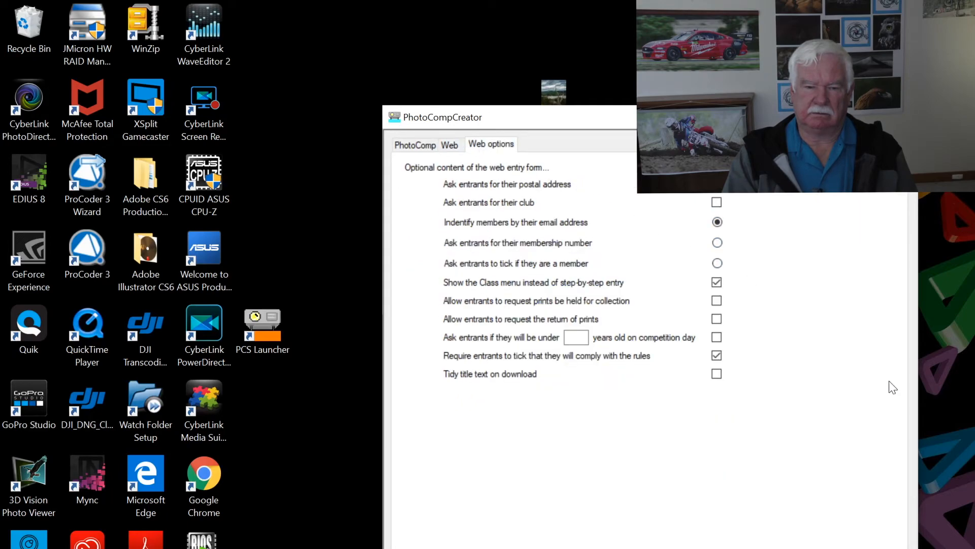
left_click(717, 373)
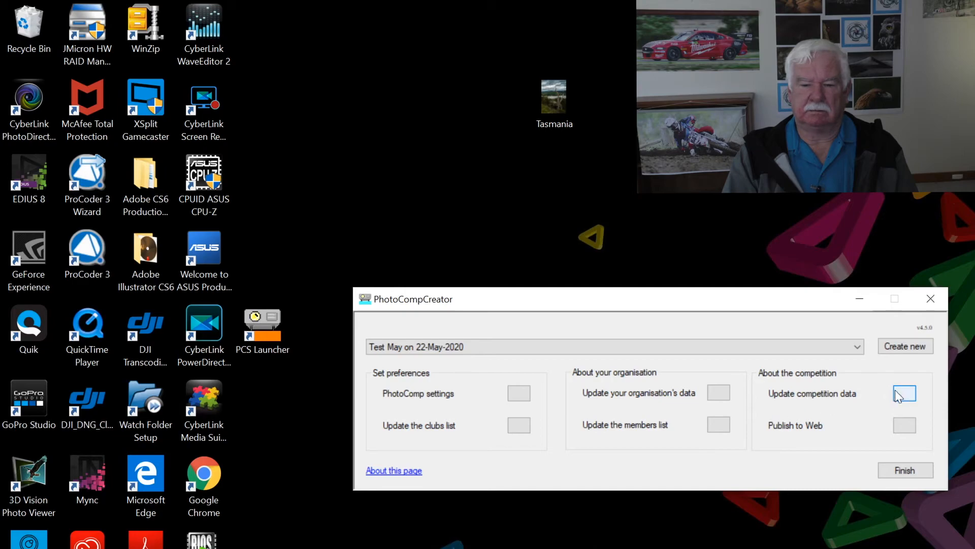
Open the Print medium's settings and its Open class: 4 entries per entrant, 2 Mbytes jpg/jpeg
left_click(896, 391)
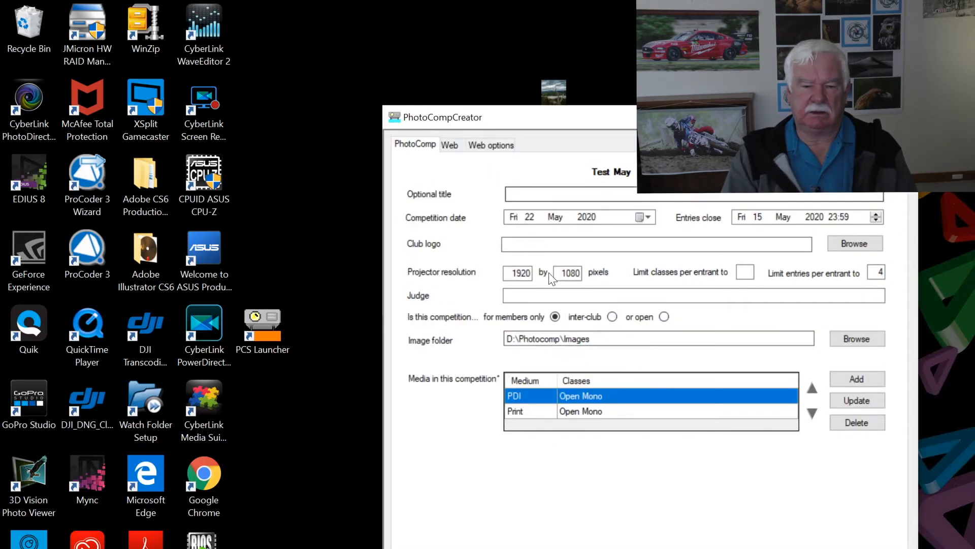
left_click(598, 412)
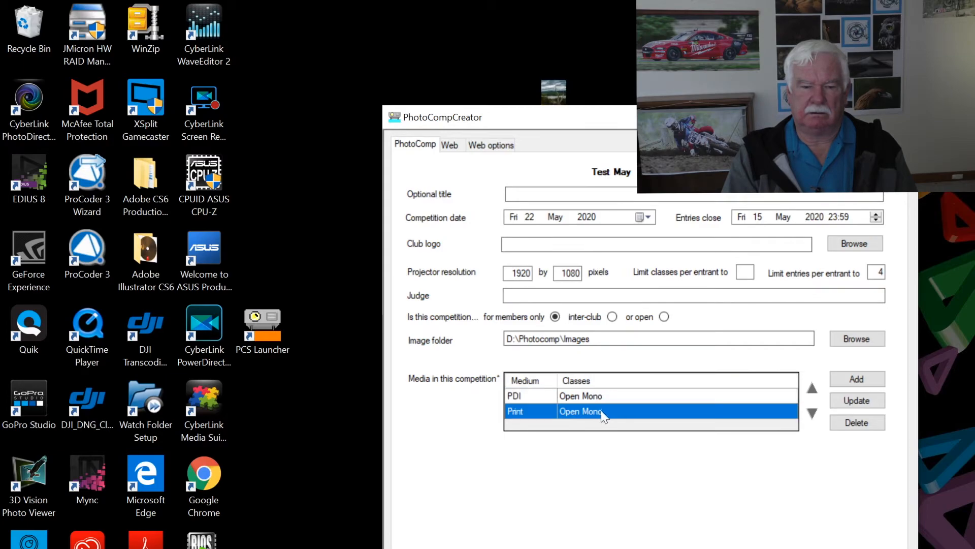
left_click(855, 400)
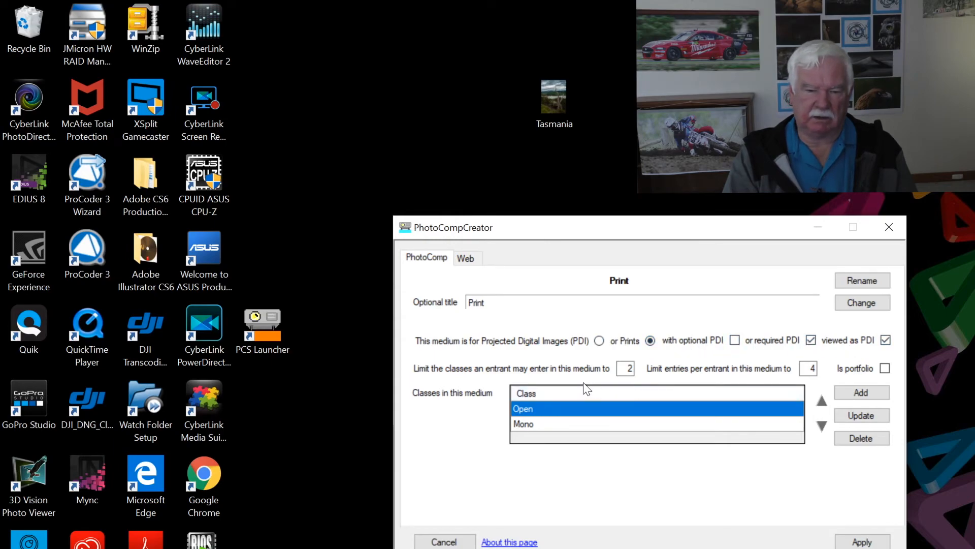
left_click(466, 258)
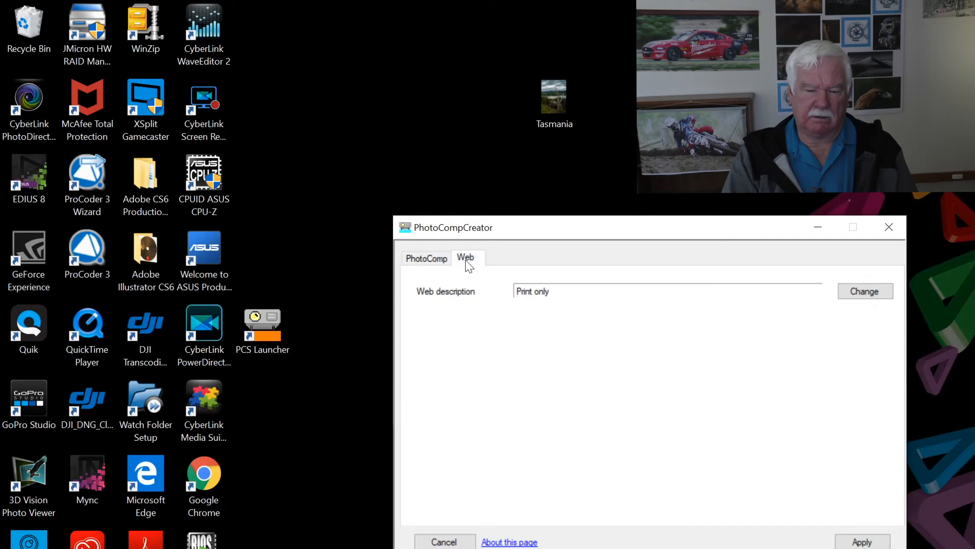
left_click(431, 262)
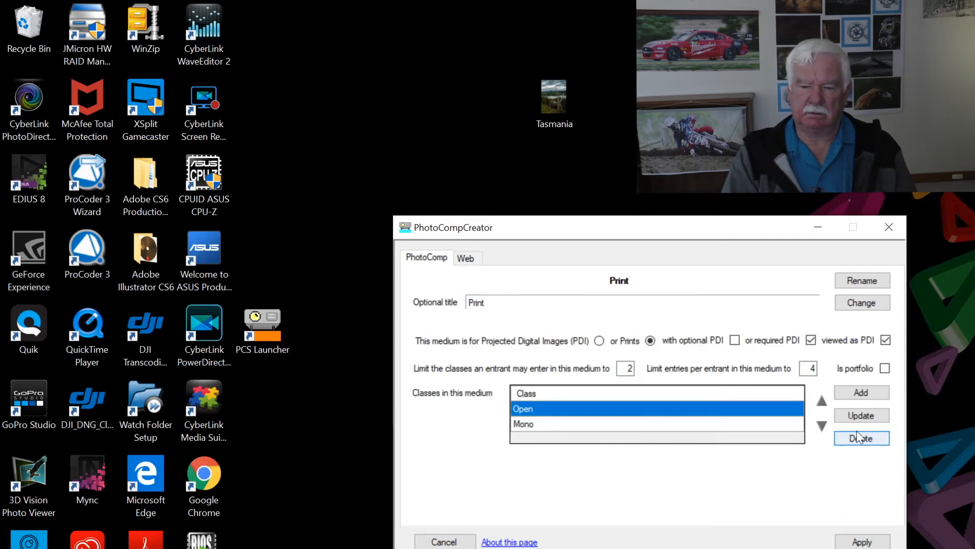
left_click(857, 413)
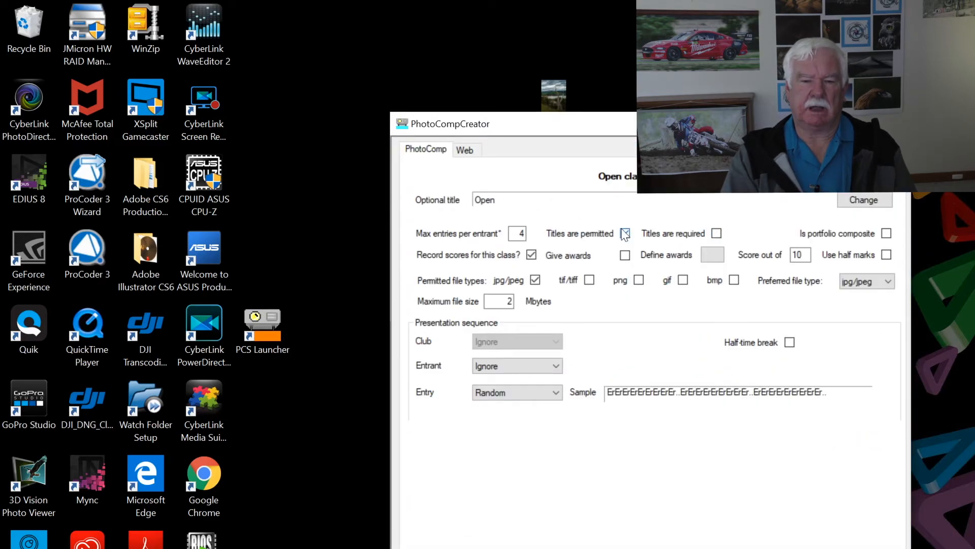
Make titles required for both the Open and Mono print class entries
left_click(715, 233)
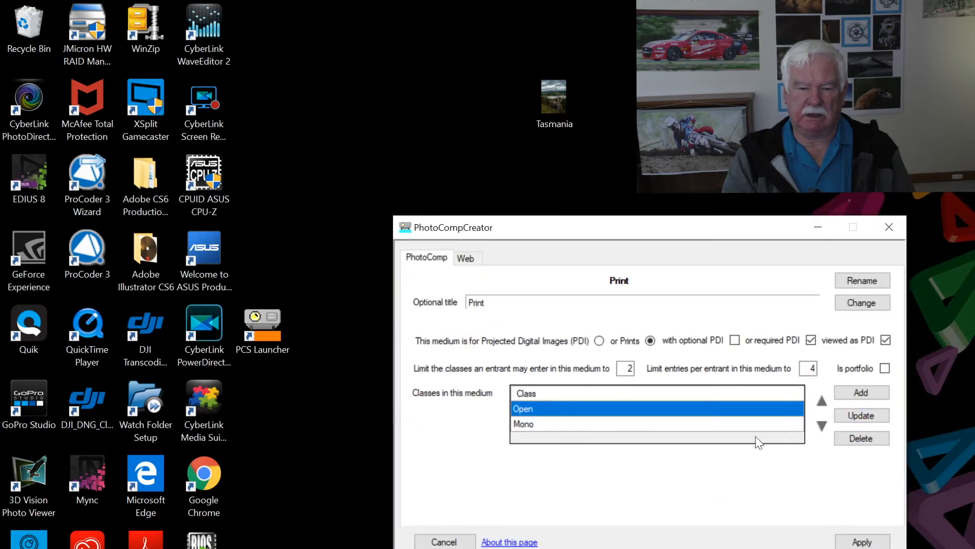
left_click(745, 425)
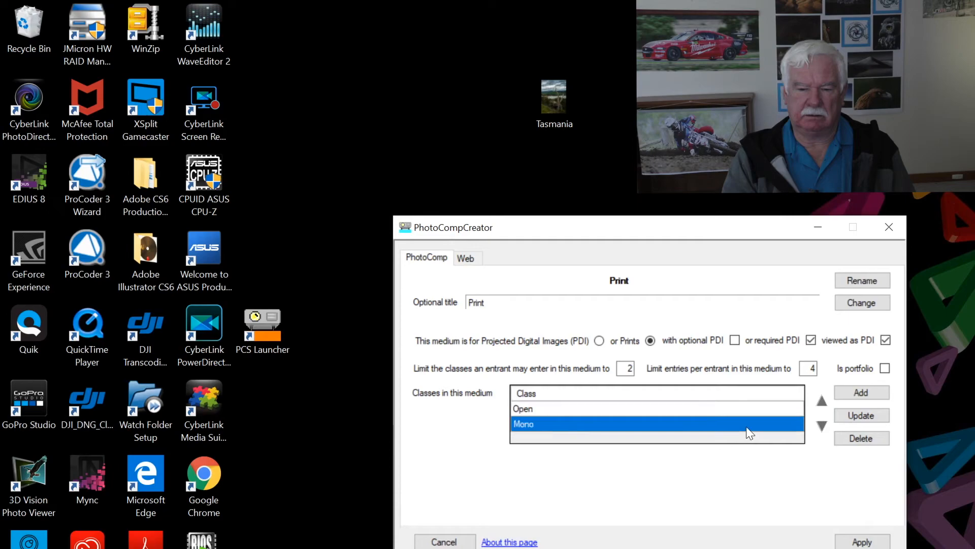
left_click(857, 414)
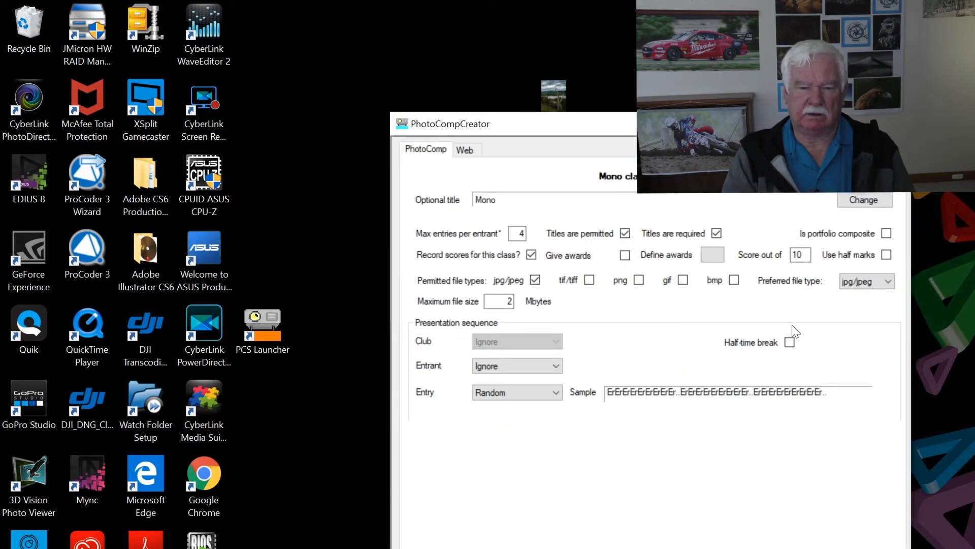
left_click(624, 233)
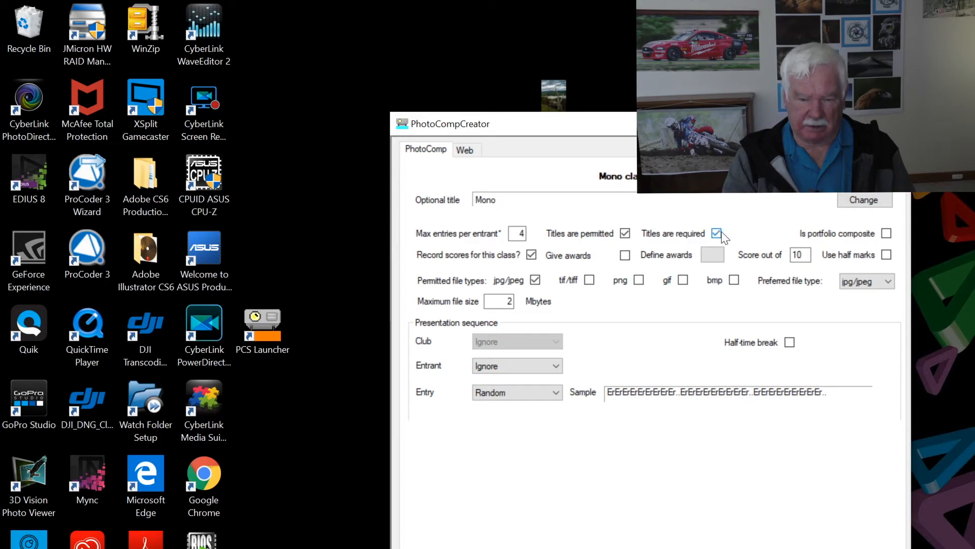
Set Mono's oversize images to use the competition default and save the class
left_click(466, 151)
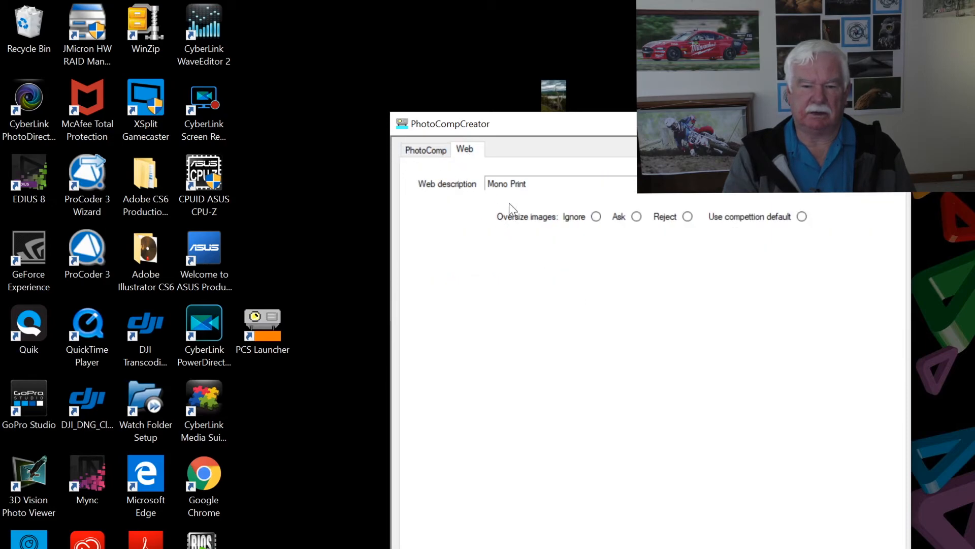
left_click(803, 217)
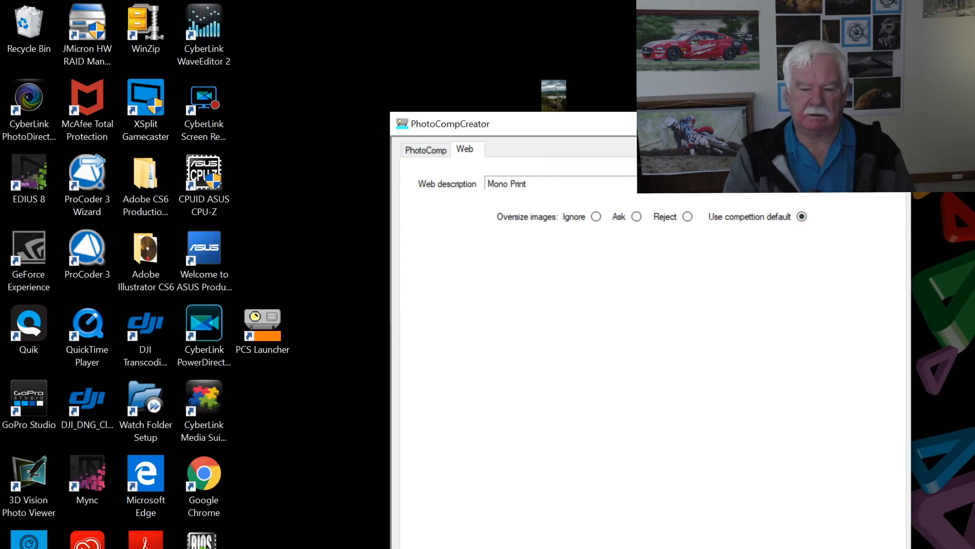
left_click(861, 546)
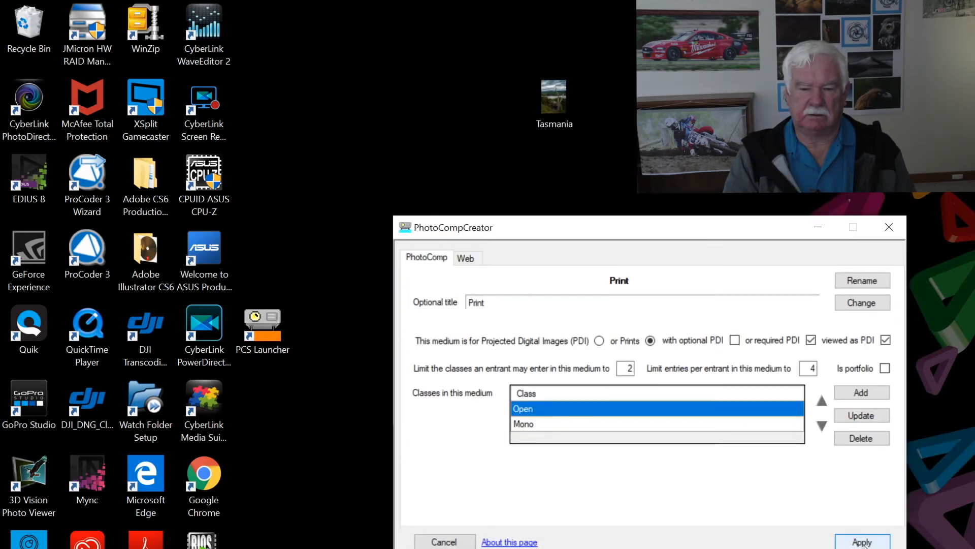
Save the Print medium and require titles for PDI Open class entries
left_click(862, 542)
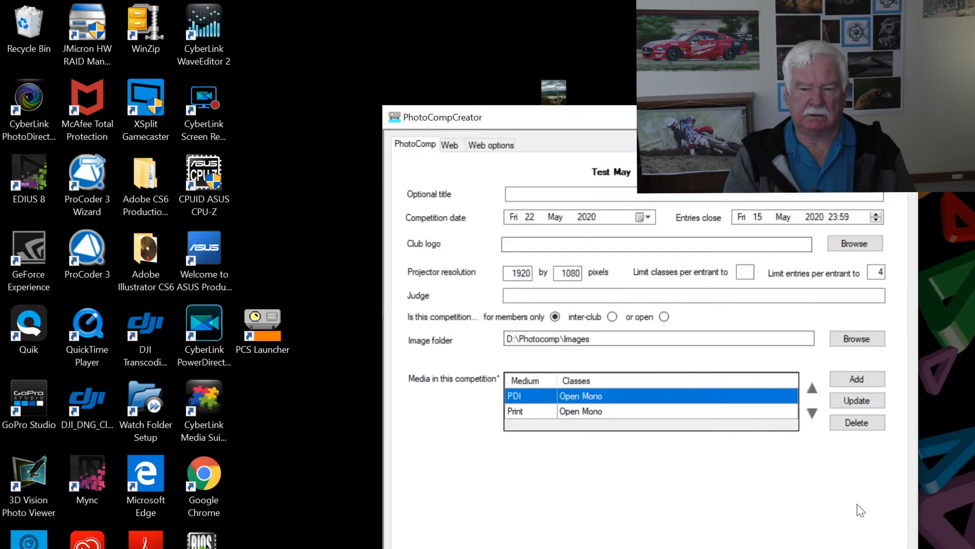
left_click(856, 400)
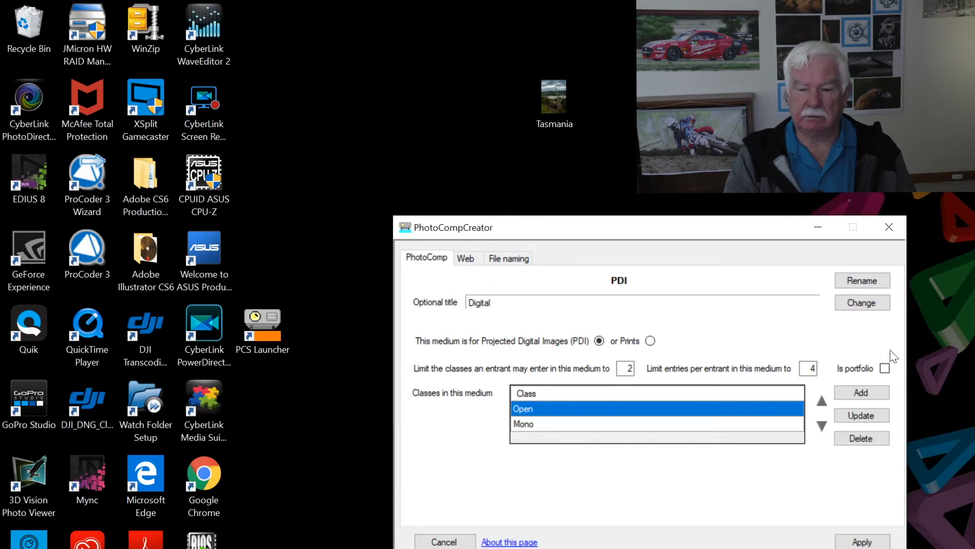
left_click(869, 414)
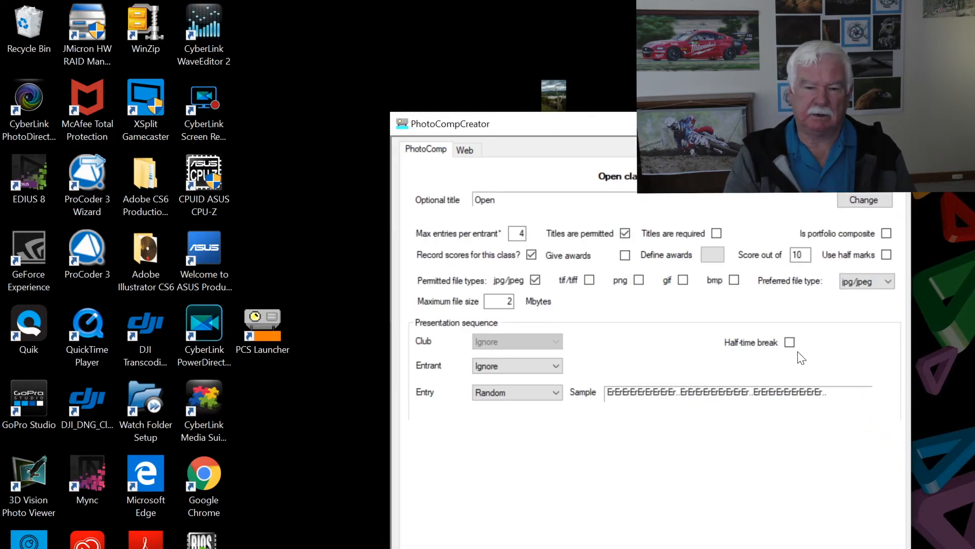
left_click(716, 233)
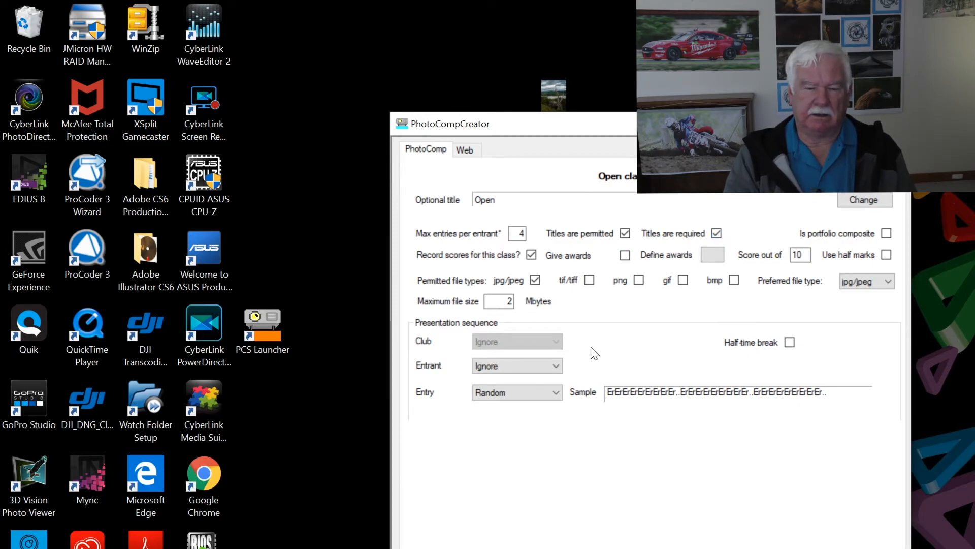
left_click(864, 547)
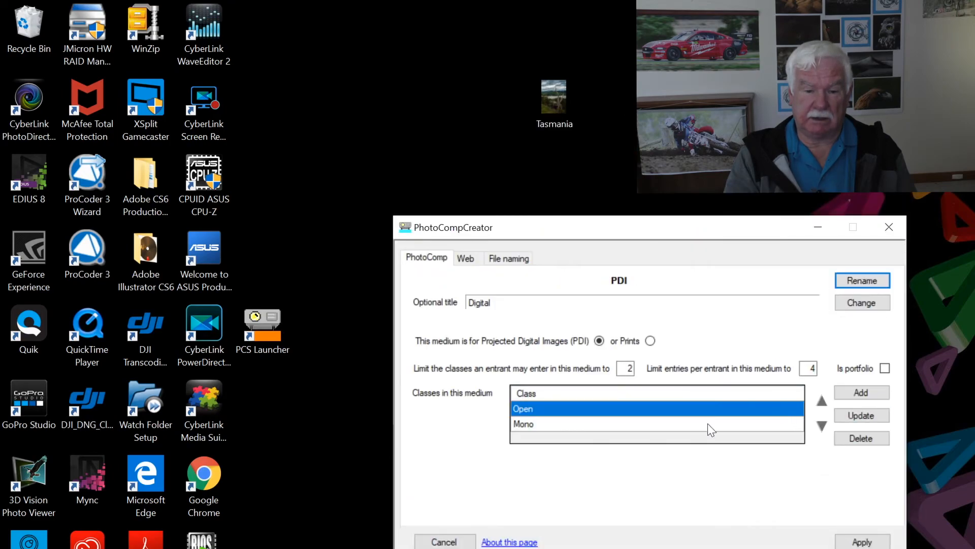
Review the PDI Mono class web options and the PDI medium's web description
left_click(752, 425)
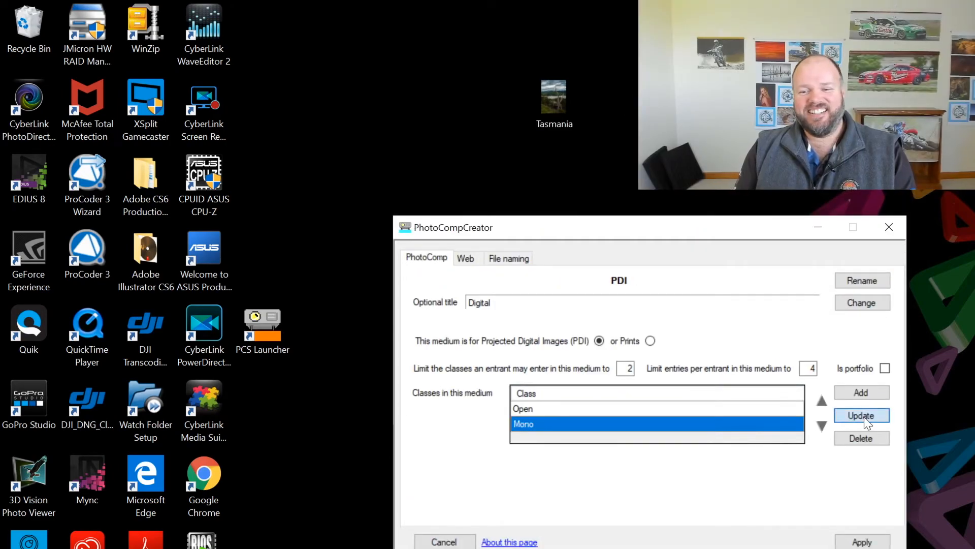
left_click(864, 416)
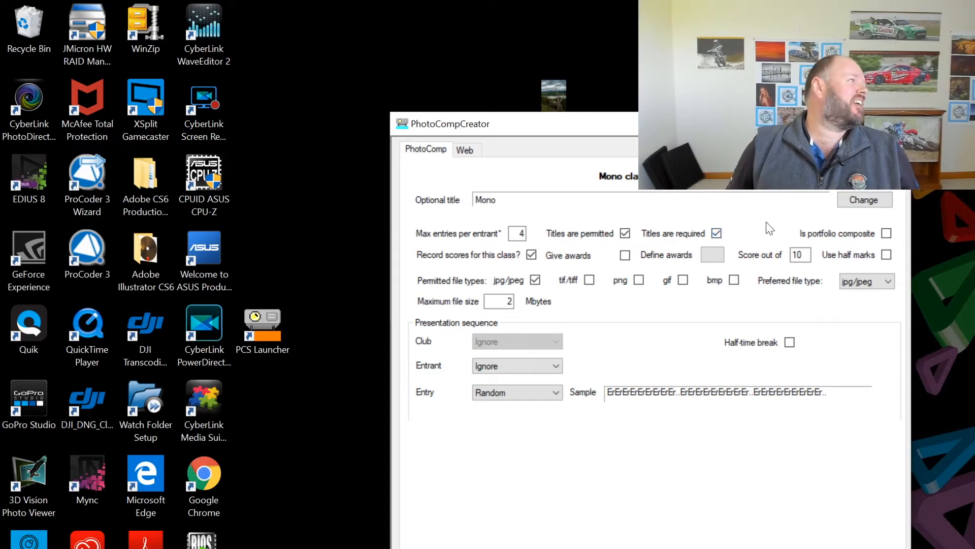
left_click(468, 154)
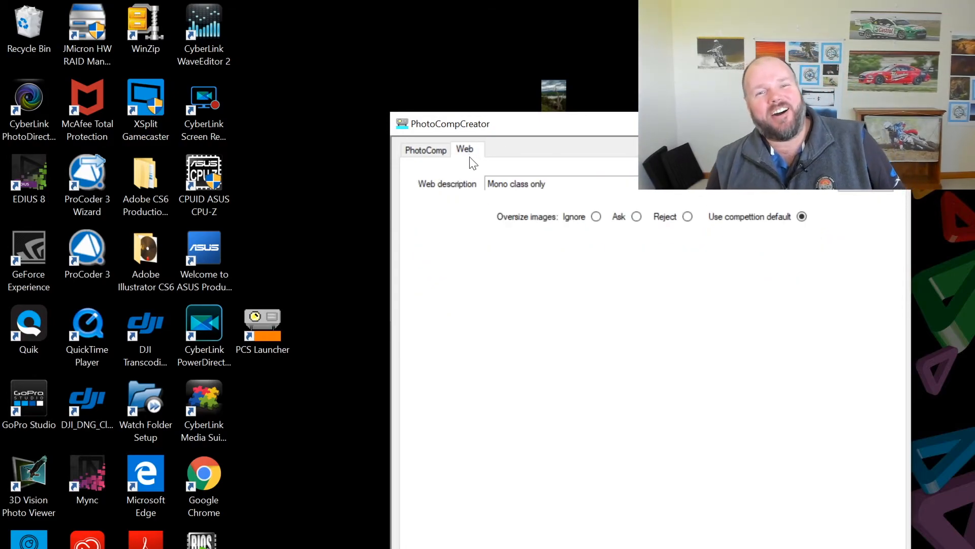
left_click(419, 152)
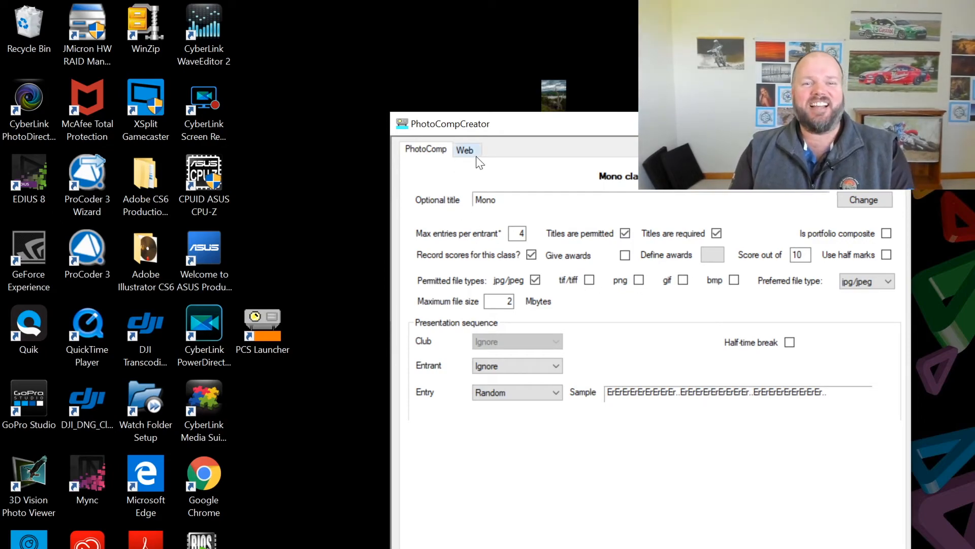
left_click(465, 150)
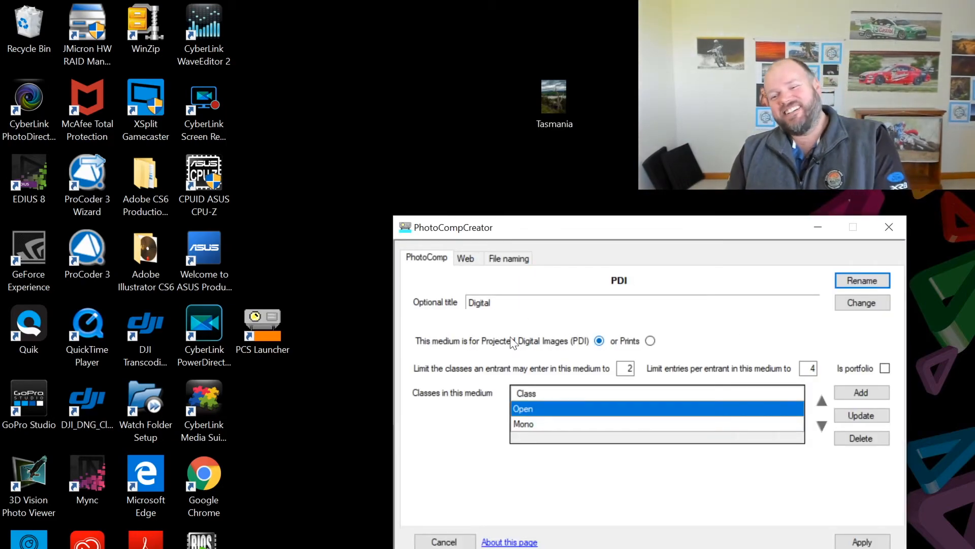
left_click(465, 258)
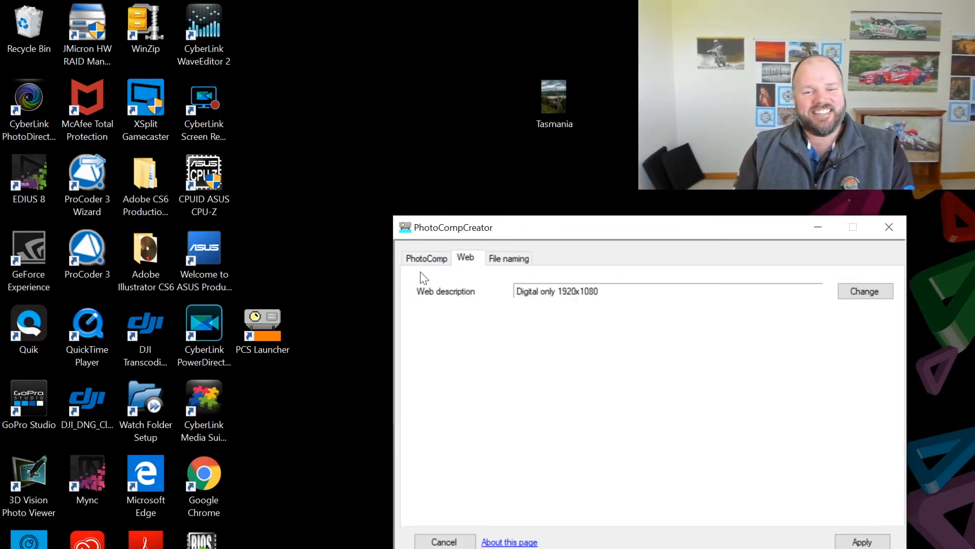
left_click(426, 259)
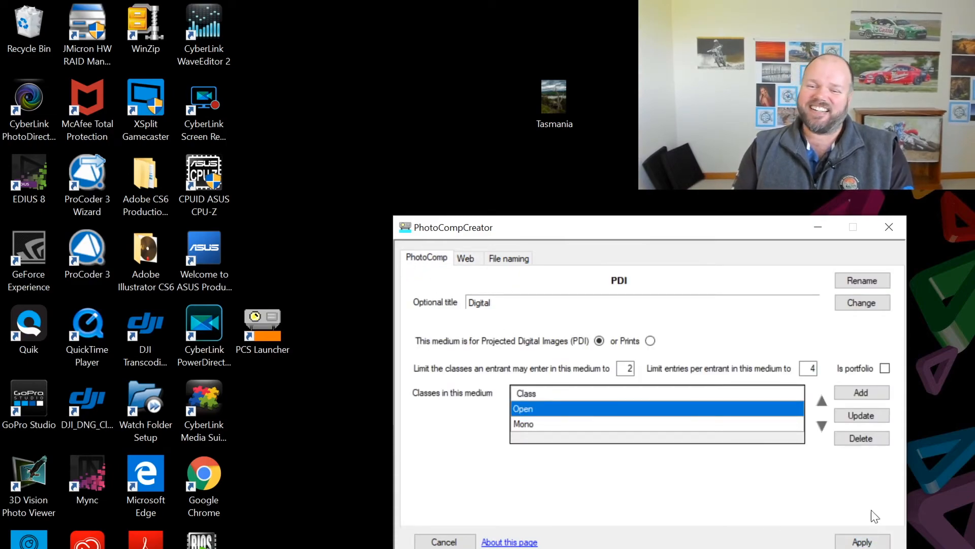
Apply the PDI Mono class settings, then the PDI medium settings
left_click(563, 424)
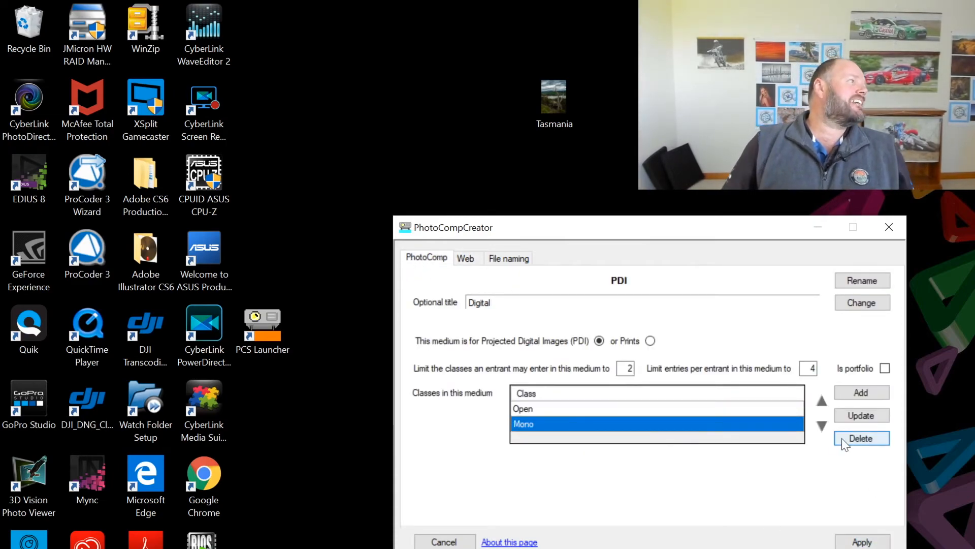
left_click(875, 418)
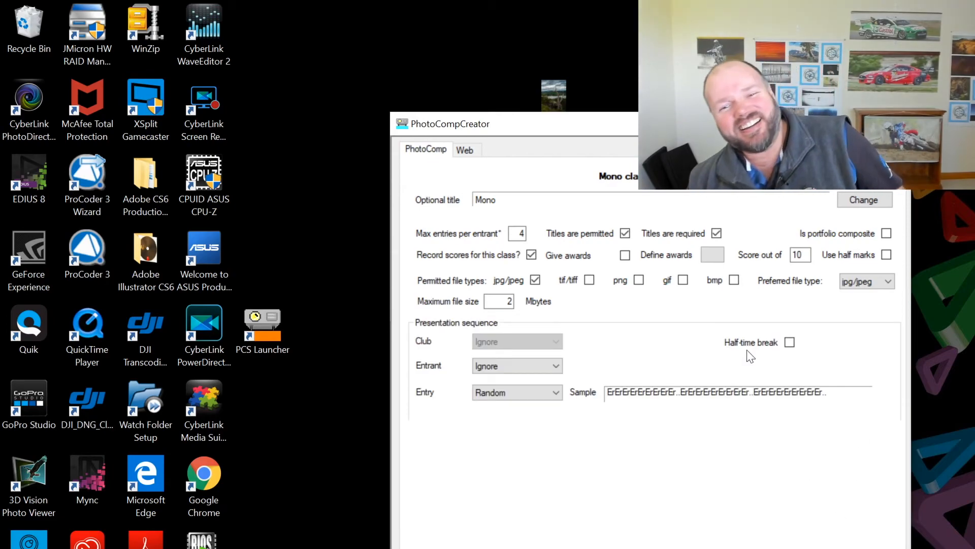
left_click(474, 148)
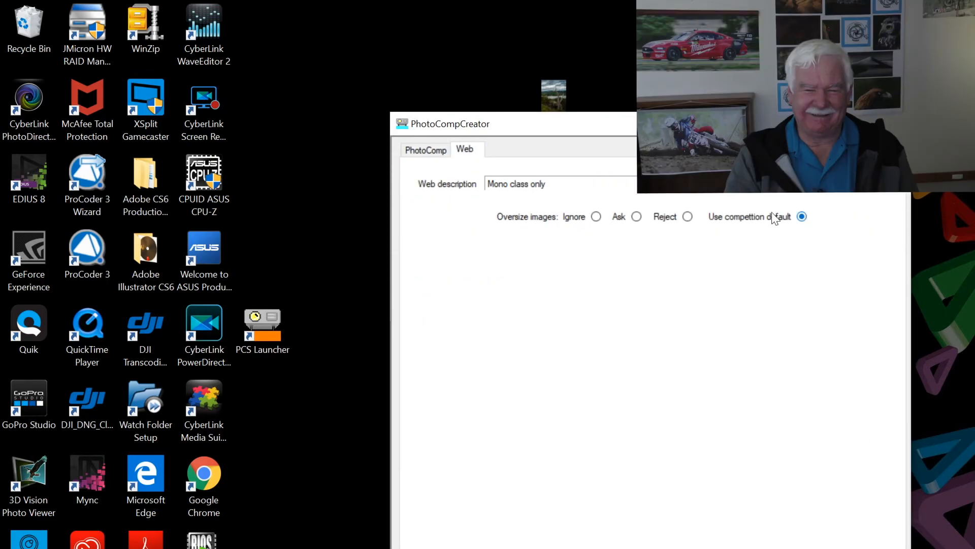
left_click(419, 150)
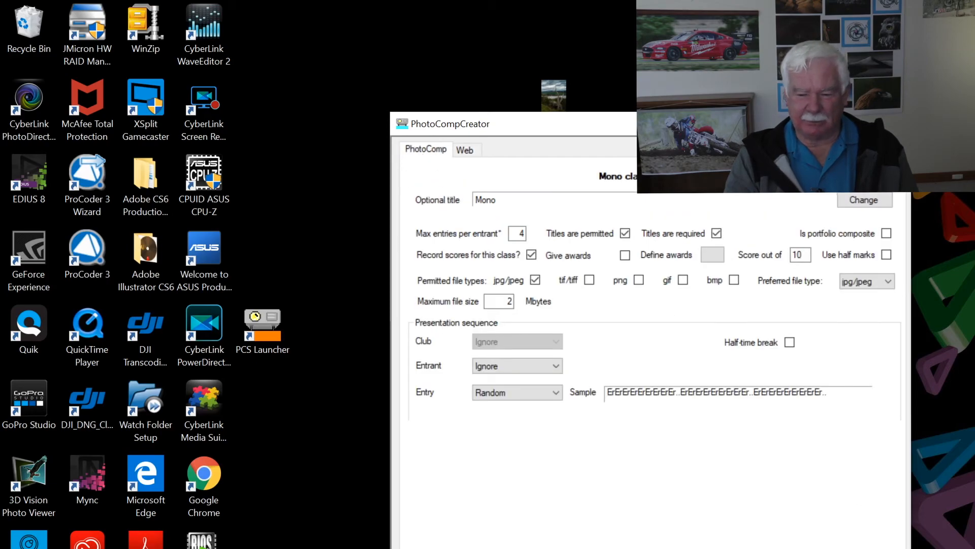
left_click(864, 548)
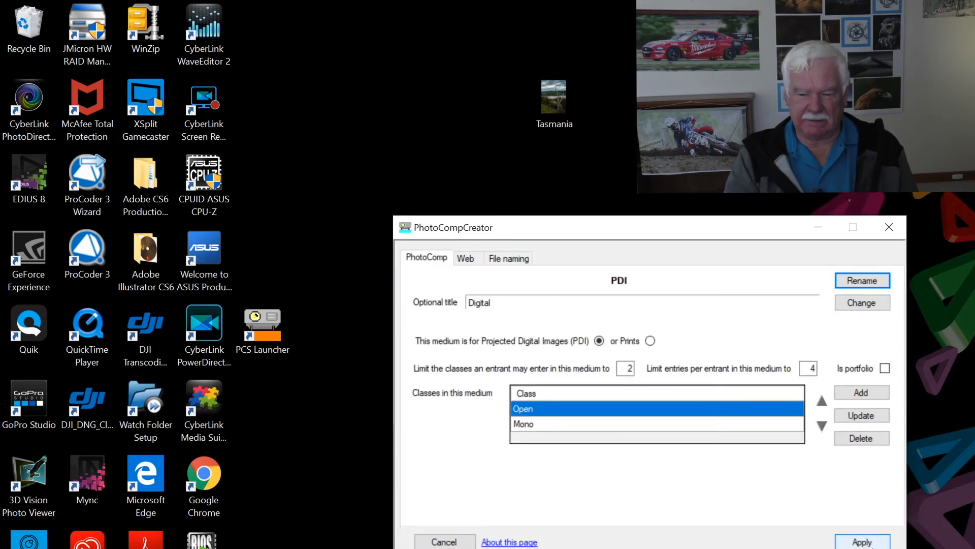
left_click(870, 542)
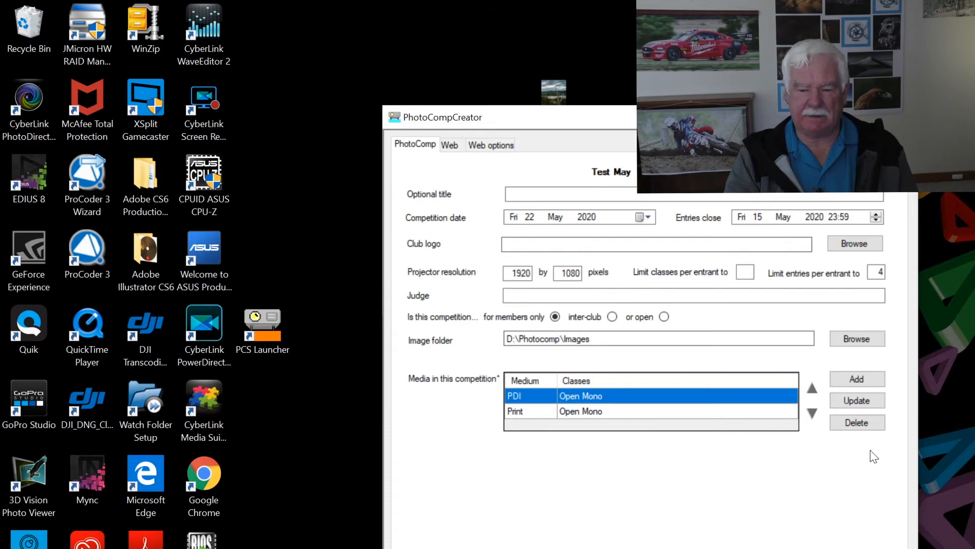
Save Test May and re-upload its specification plus members list, overwriting the existing copy
left_click(863, 548)
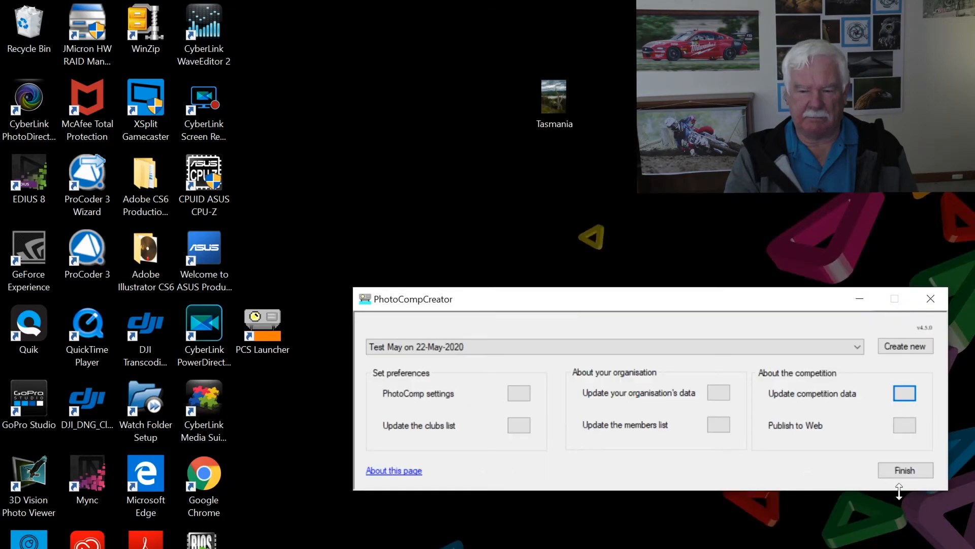
left_click(903, 425)
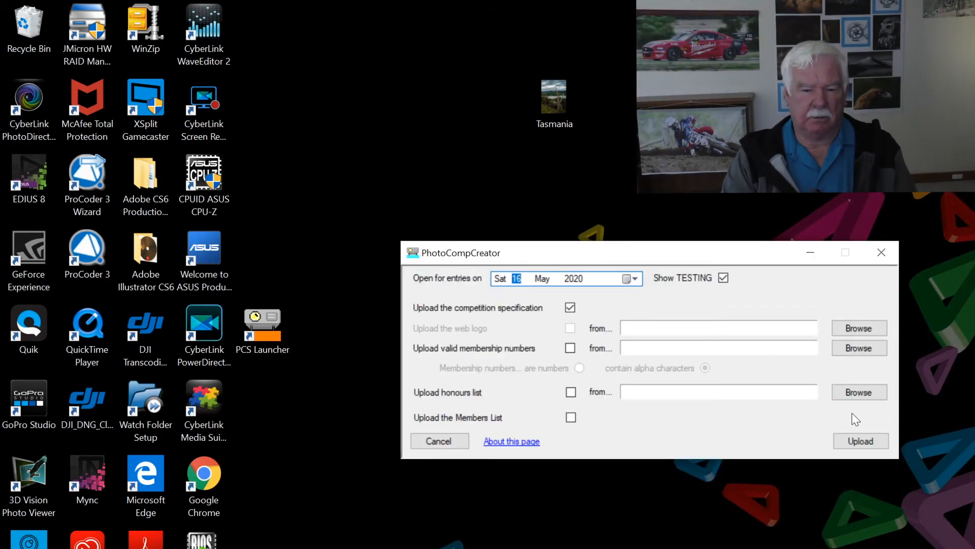
left_click(571, 416)
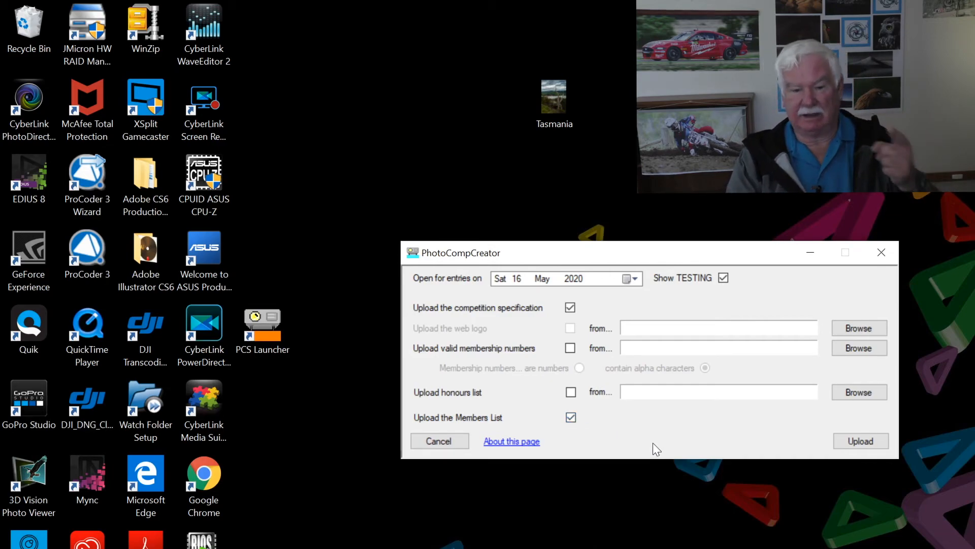
left_click(867, 441)
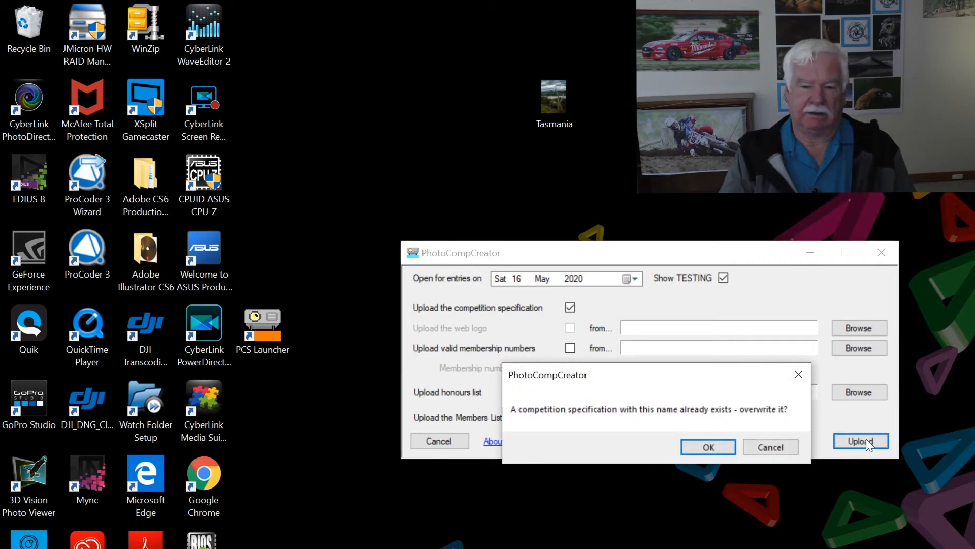
left_click(709, 447)
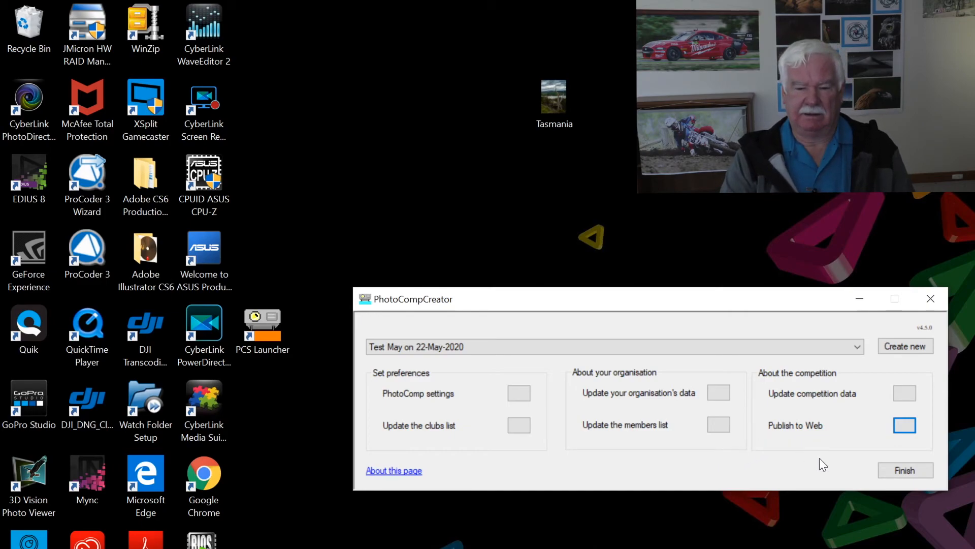
left_click(906, 470)
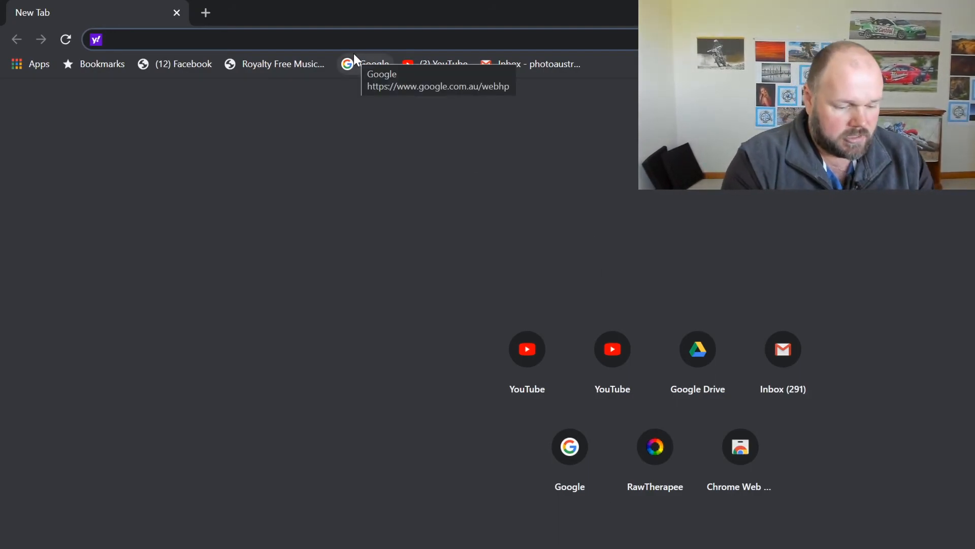
Go to the southcoastcameraclub site and open its competition entry form
type("south c")
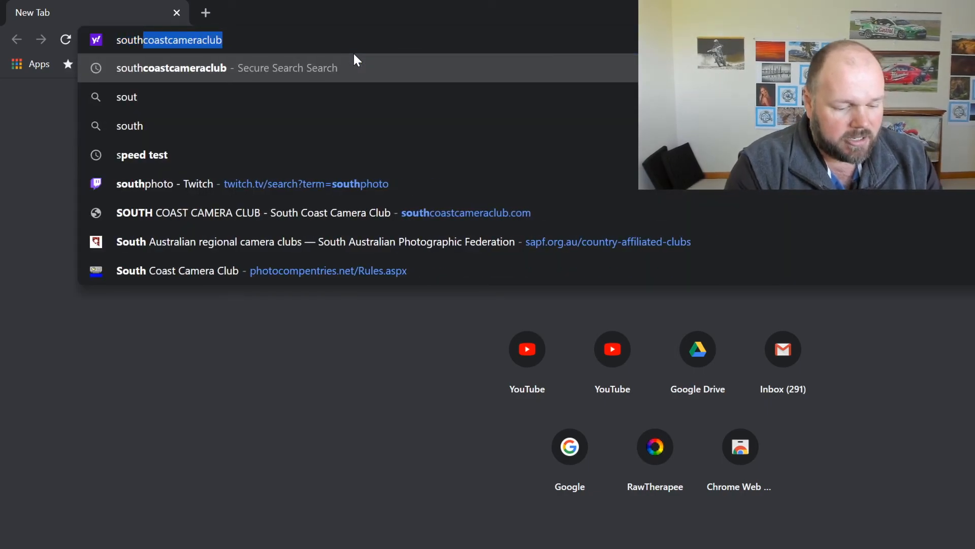
type("o")
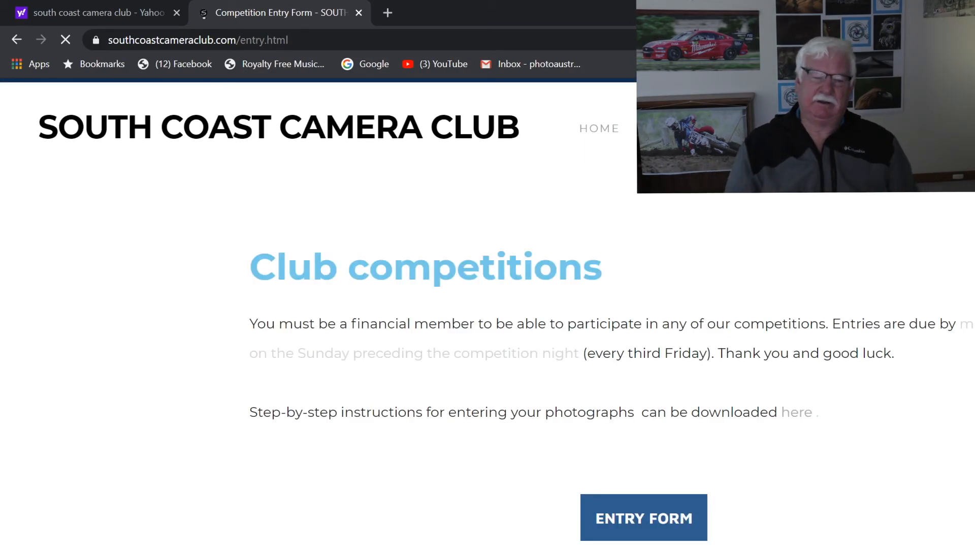
left_click(665, 519)
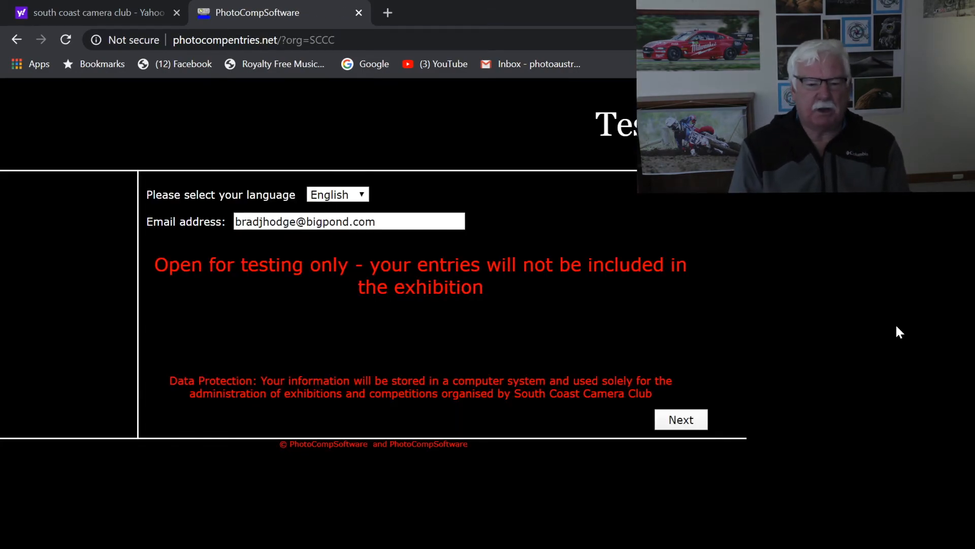
Confirm the entrant's identity and agree to the competition rules
left_click(679, 423)
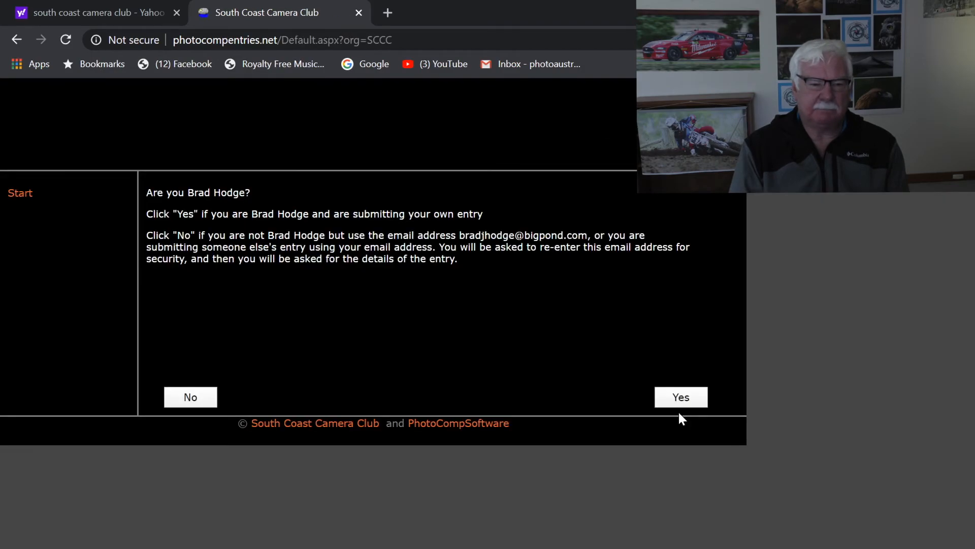
left_click(679, 397)
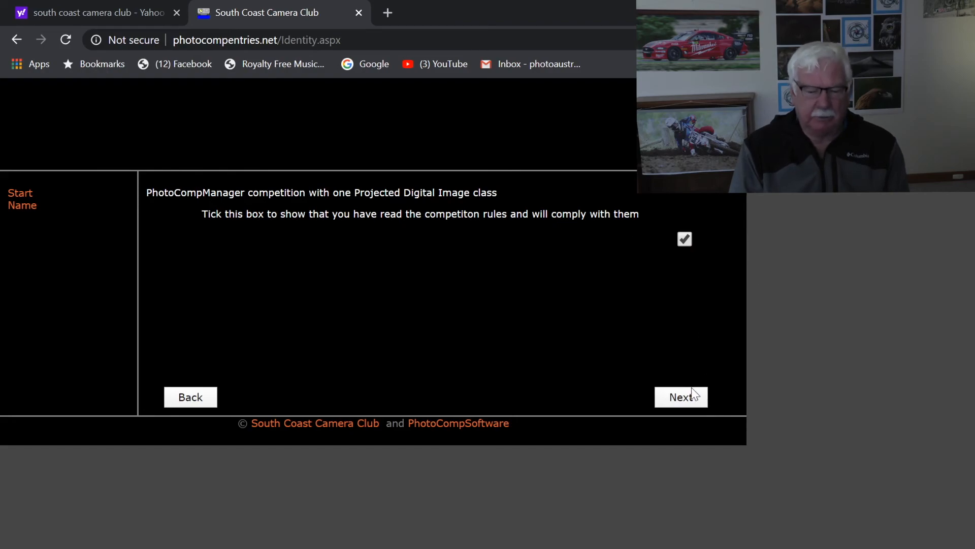
left_click(692, 400)
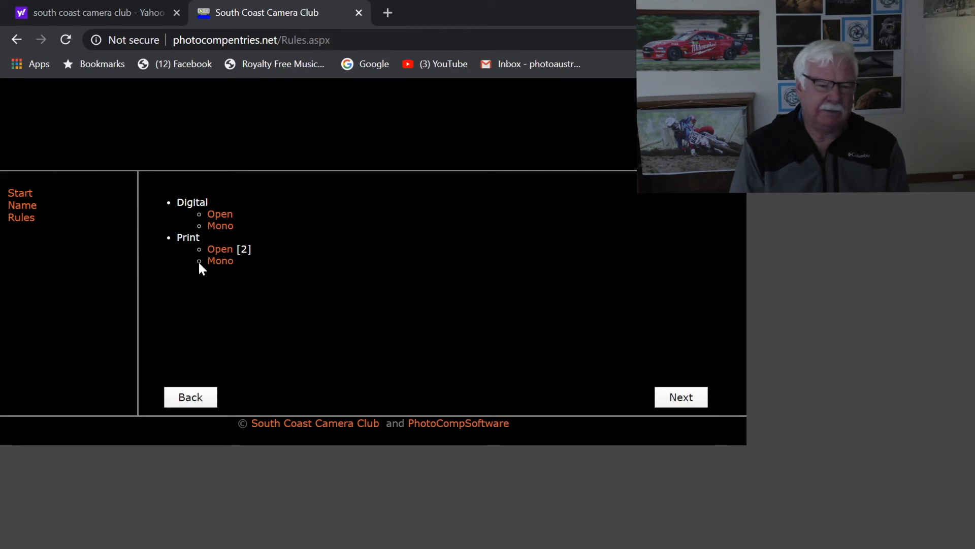
Title the second Open Print image 'Ki Rocks' and save the Print Open entries
left_click(218, 250)
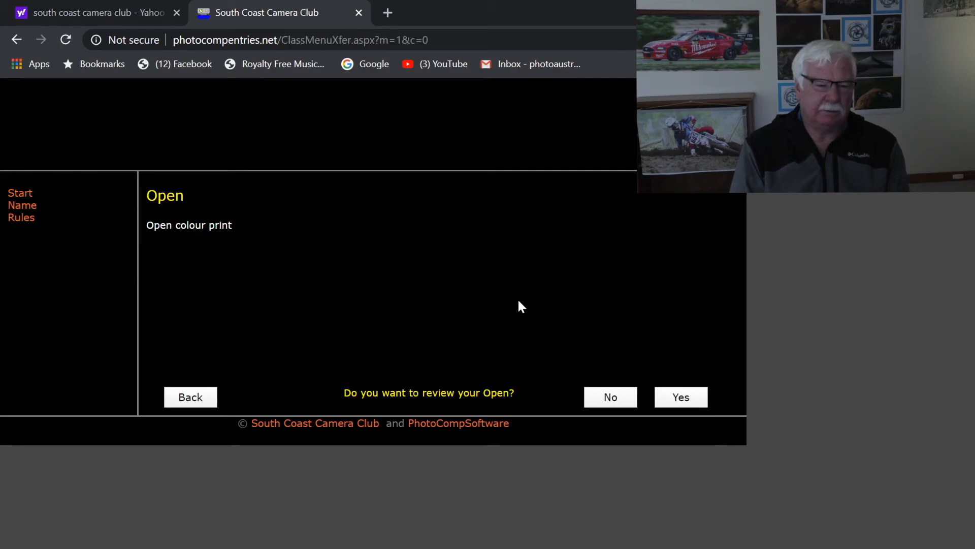
left_click(678, 390)
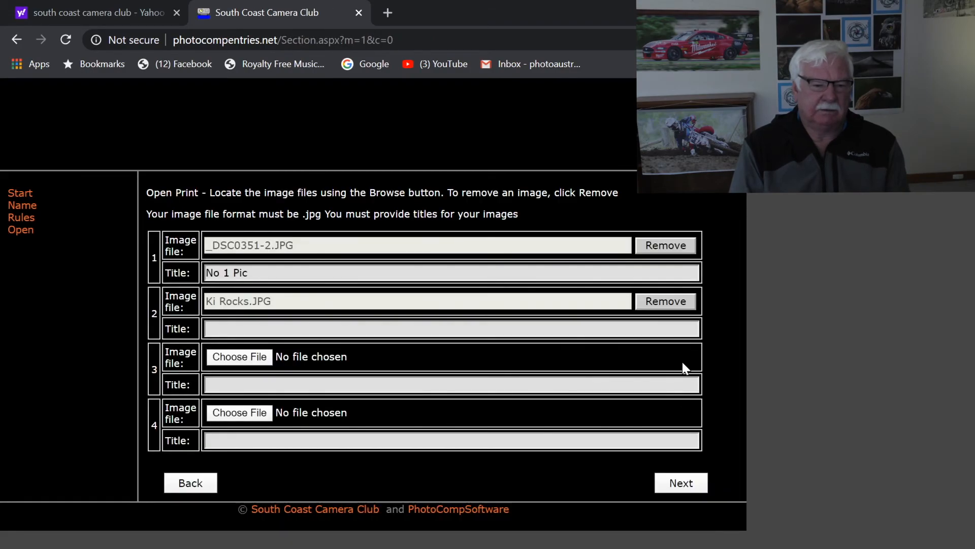
left_click(218, 328)
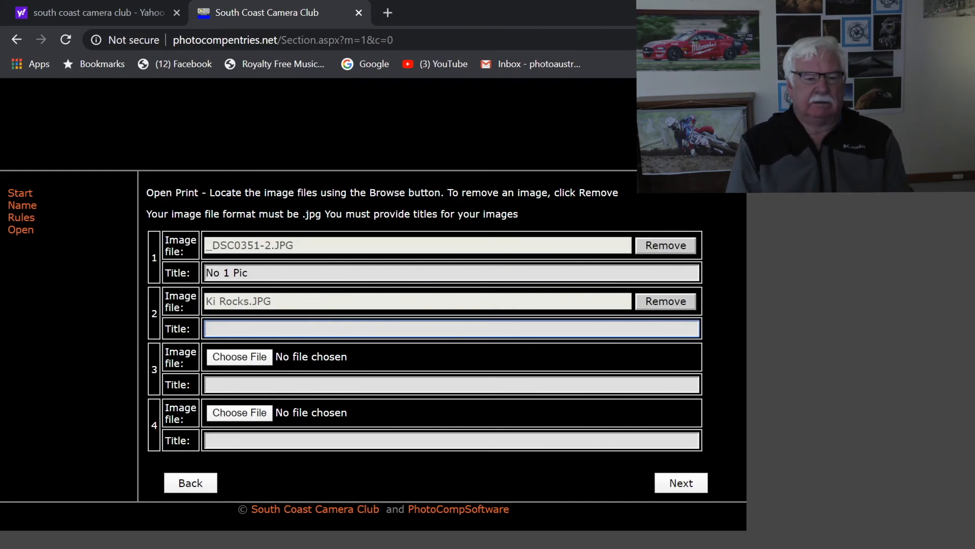
type("Ki ")
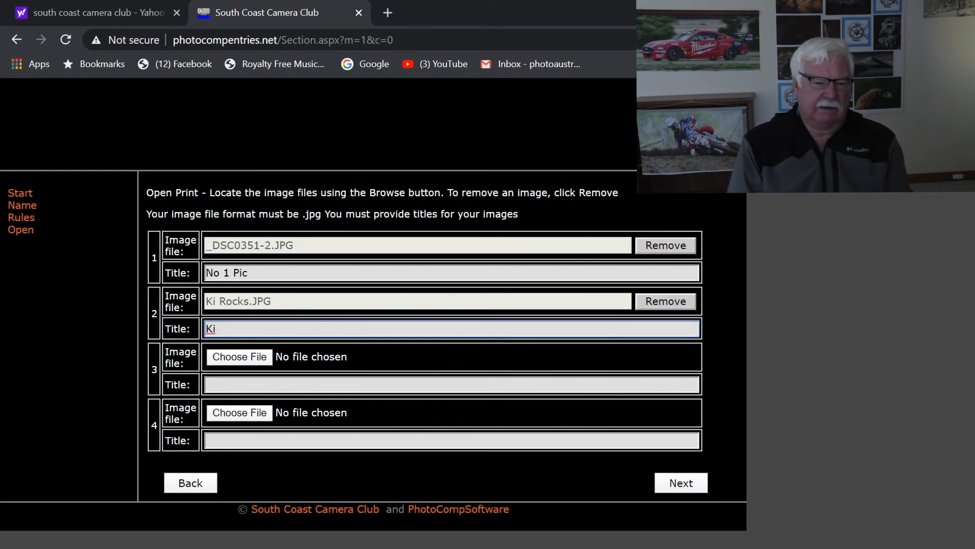
type("Rocks")
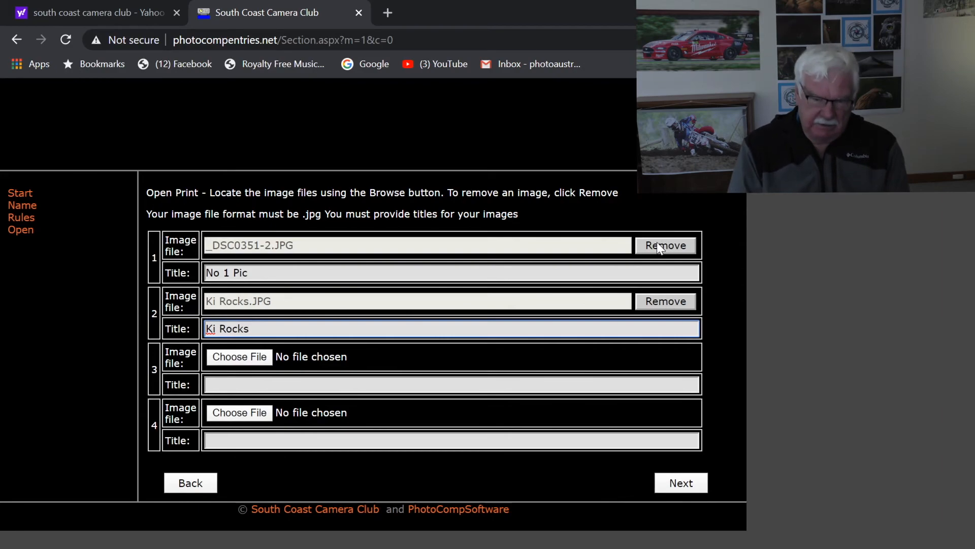
left_click(693, 483)
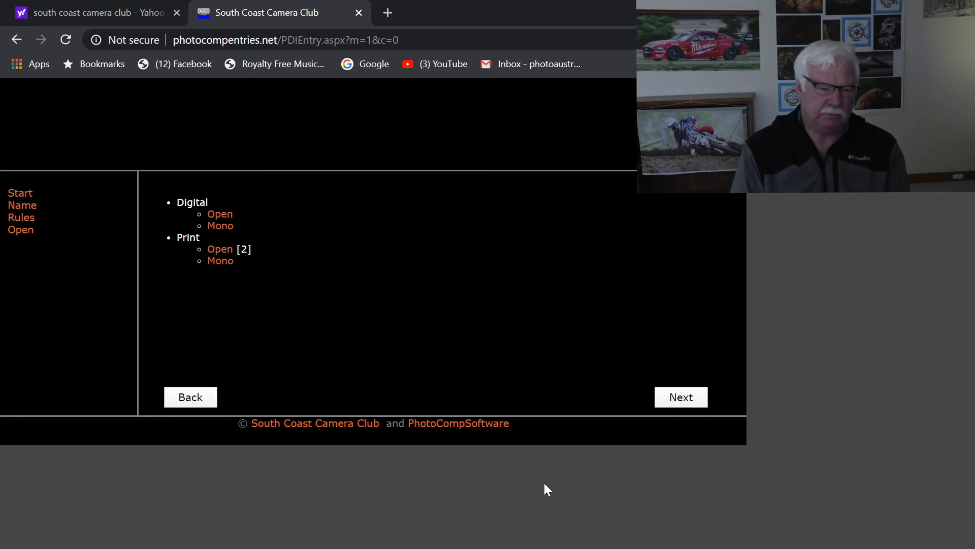
left_click(220, 215)
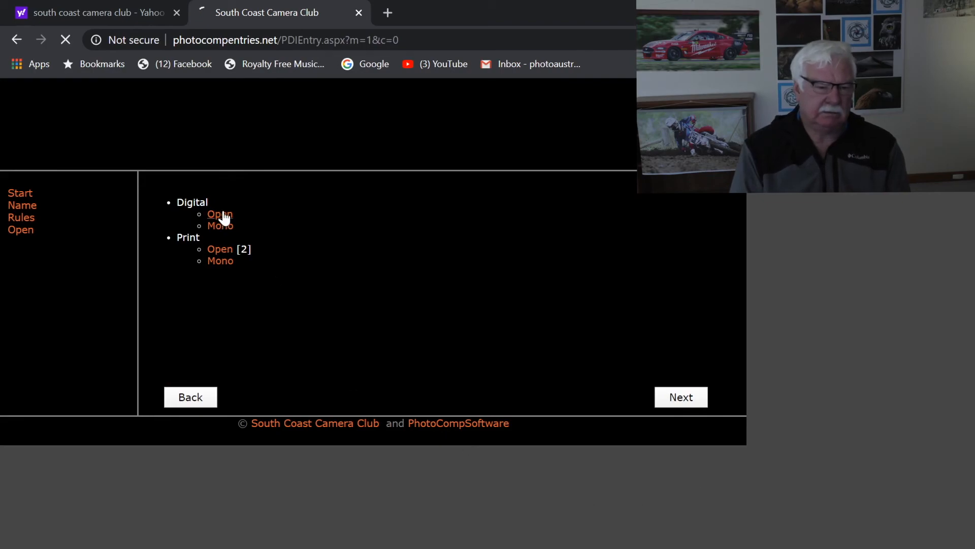
Enter Digital Open and upload the Kangaroo image as the first entry
left_click(701, 398)
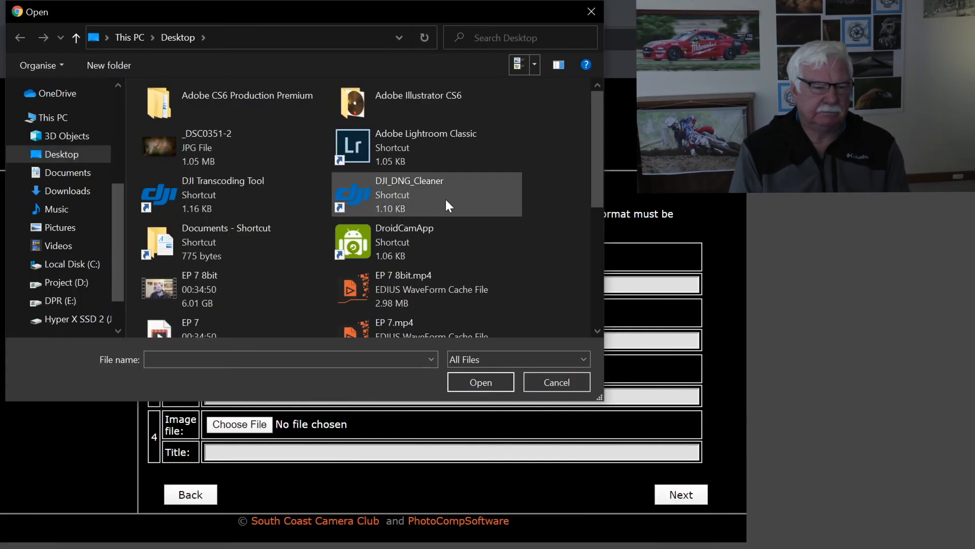
scroll(436, 188, "down", 3)
left_click(385, 278)
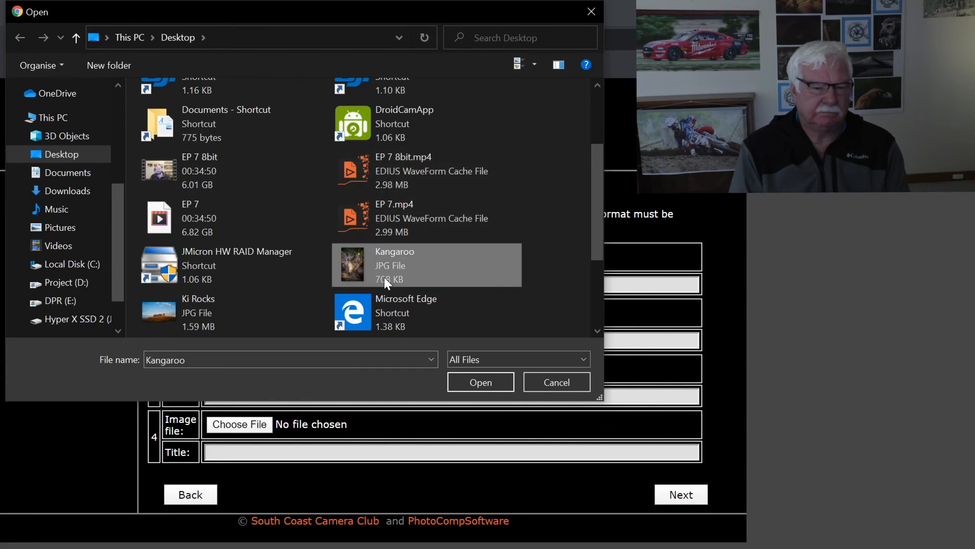
left_click(459, 380)
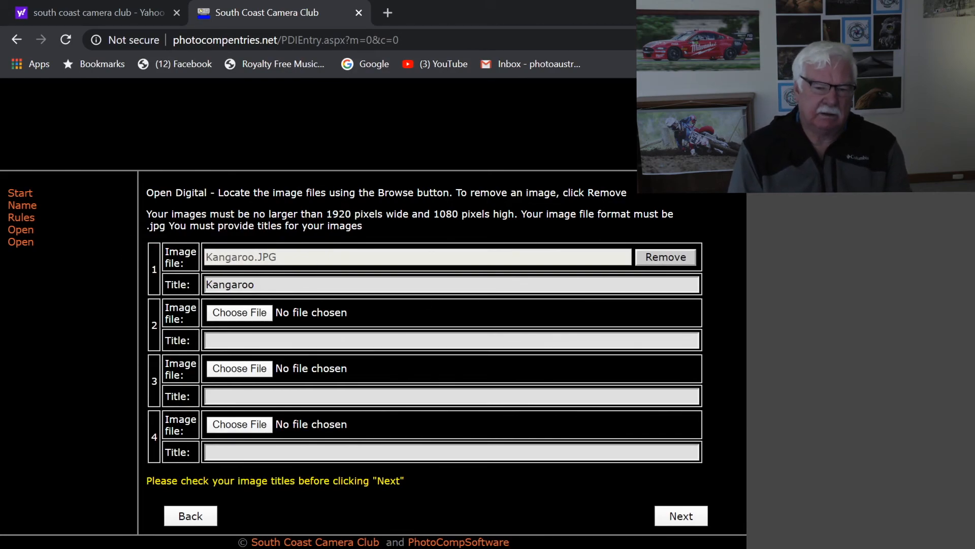
Attach Tasmania.jpg as the second Digital Open image and continue to the entry form
left_click(302, 313)
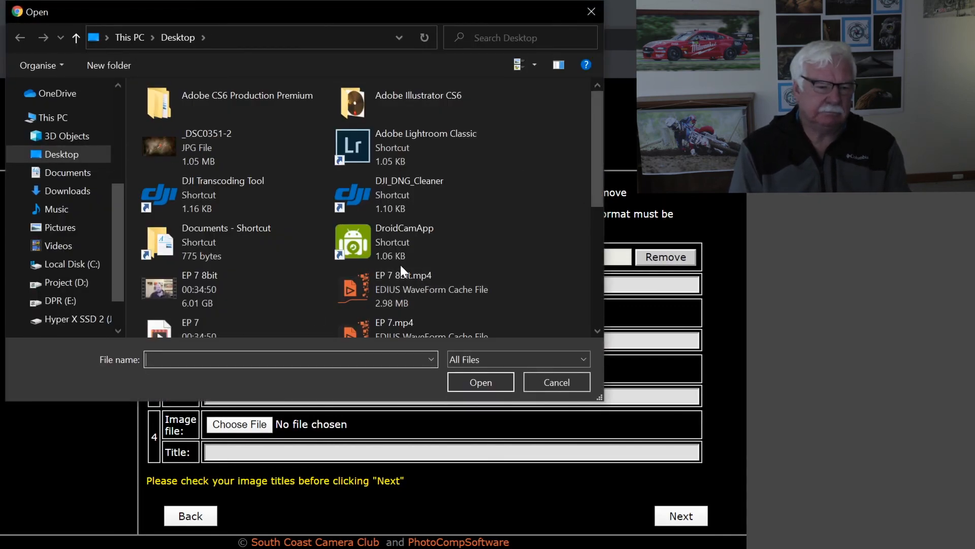
scroll(400, 264, "down", 5)
left_click(195, 254)
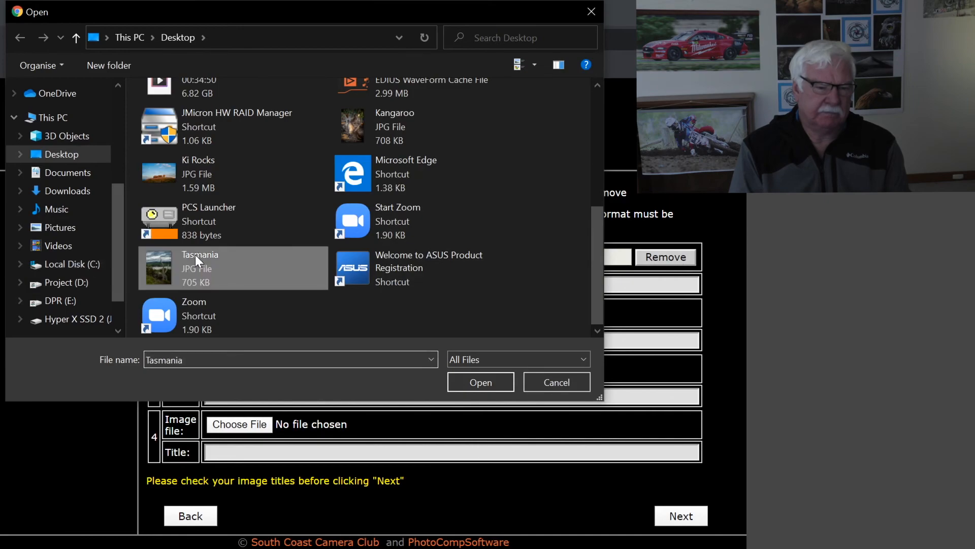
left_click(478, 383)
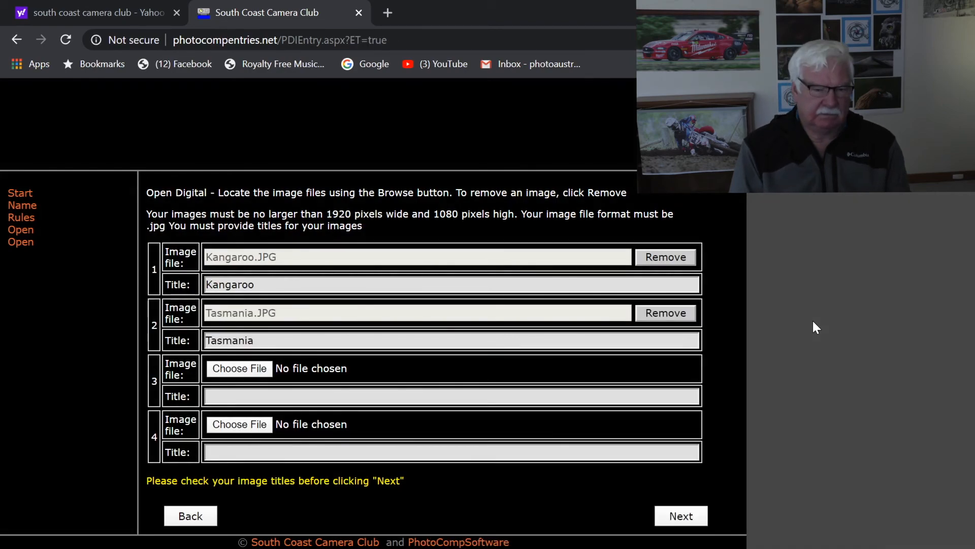
left_click(681, 516)
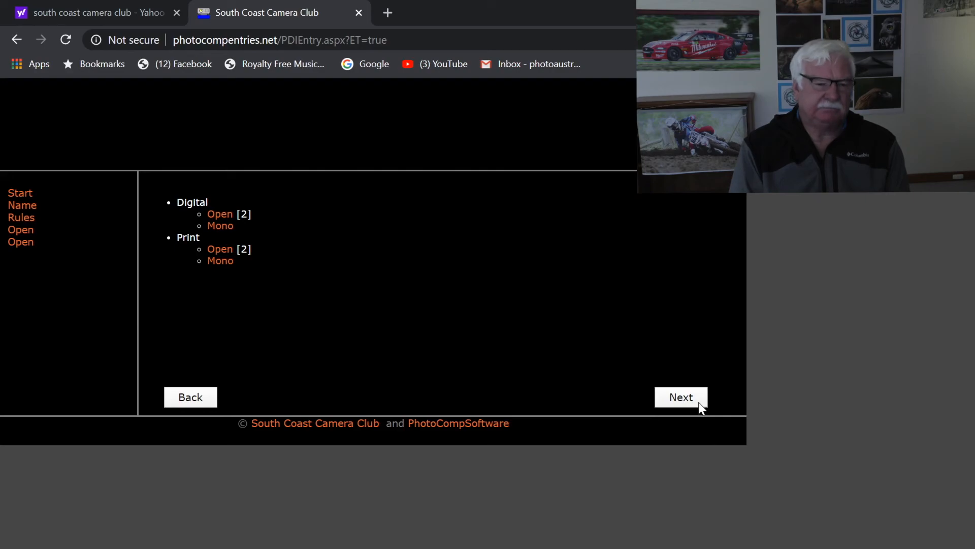
left_click(687, 395)
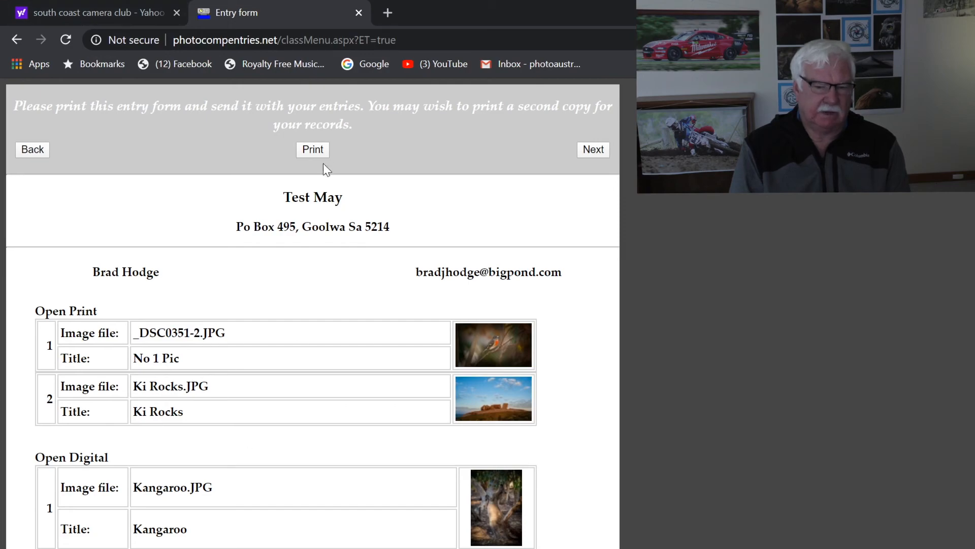
Finish the first member's entry past the address label page to the confirmation
left_click(590, 153)
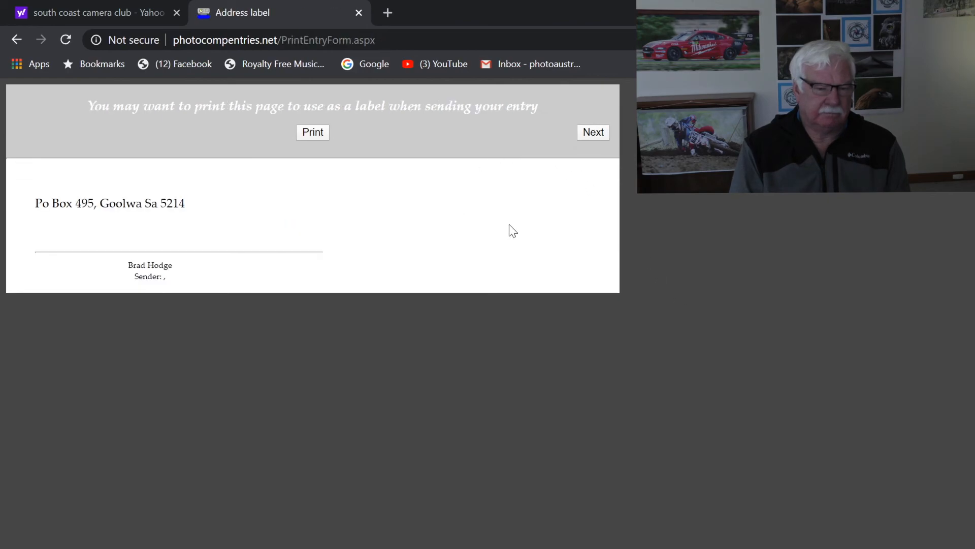
left_click(599, 134)
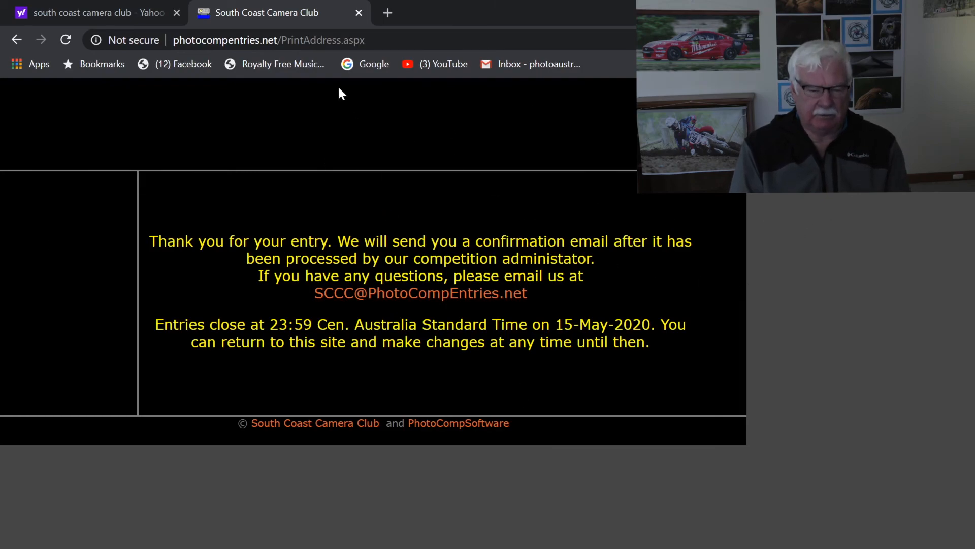
left_click(358, 13)
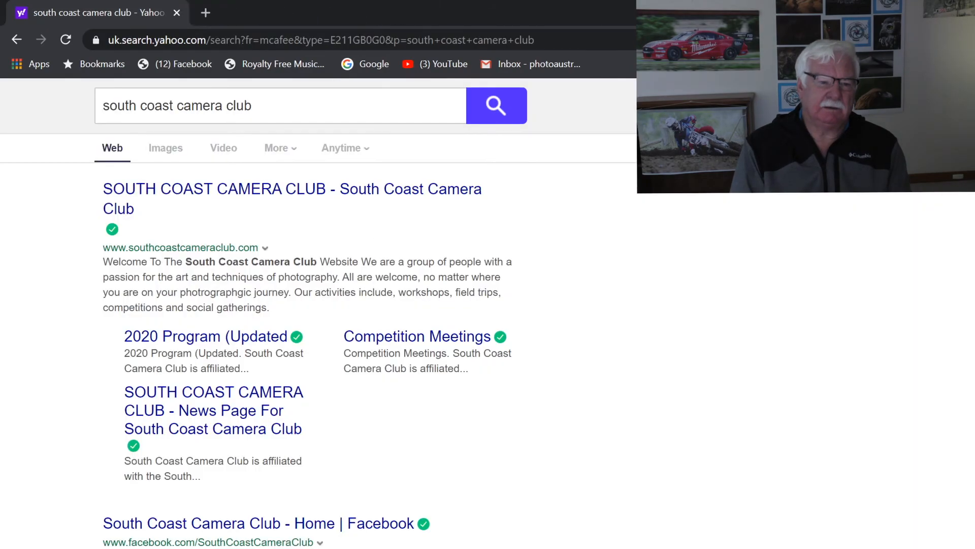
Reopen the club site and submit the second member's entry through to the thank-you page
left_click(333, 189)
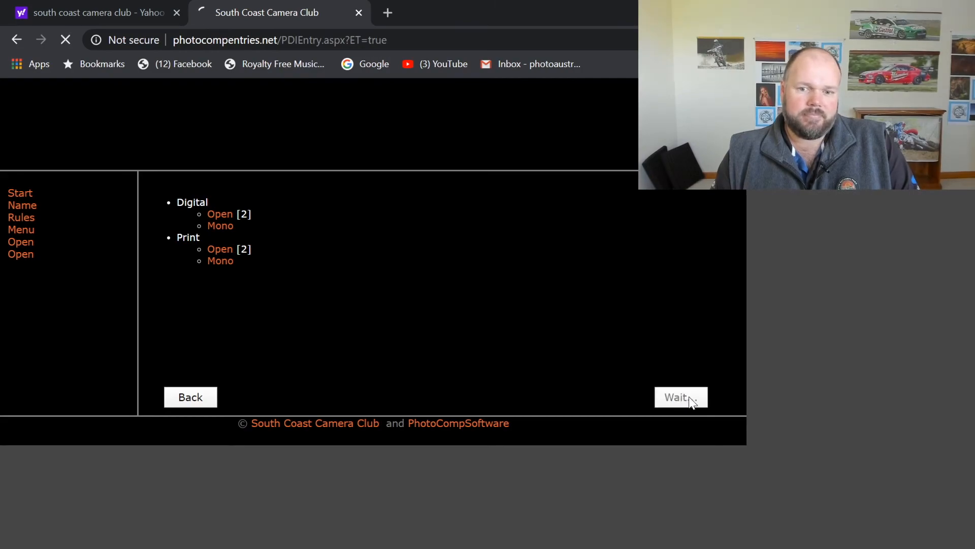
left_click(690, 401)
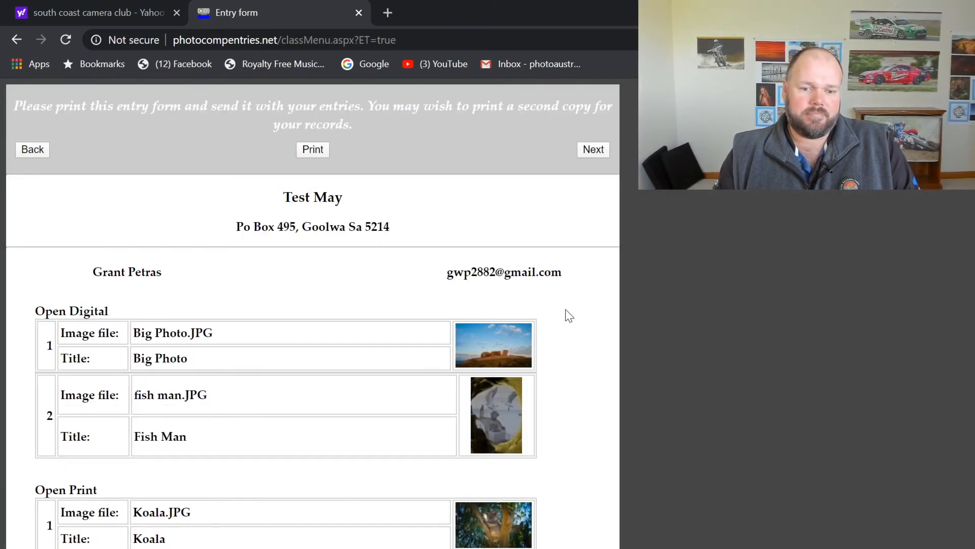
left_click(601, 153)
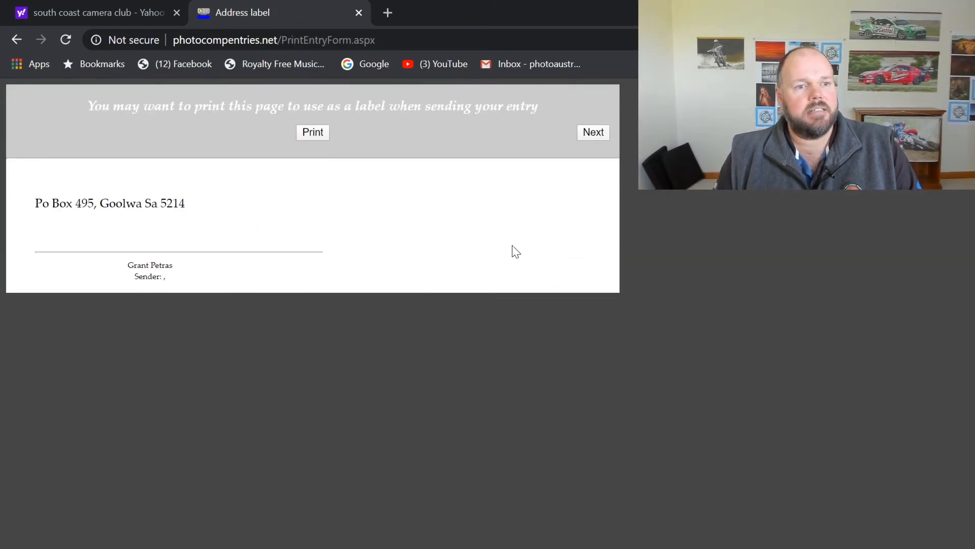
left_click(596, 134)
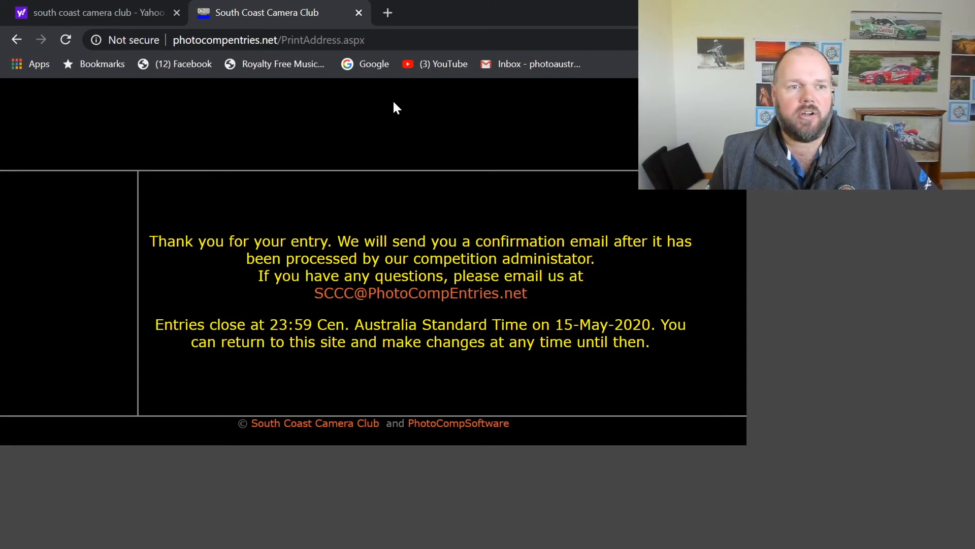
key("super+d")
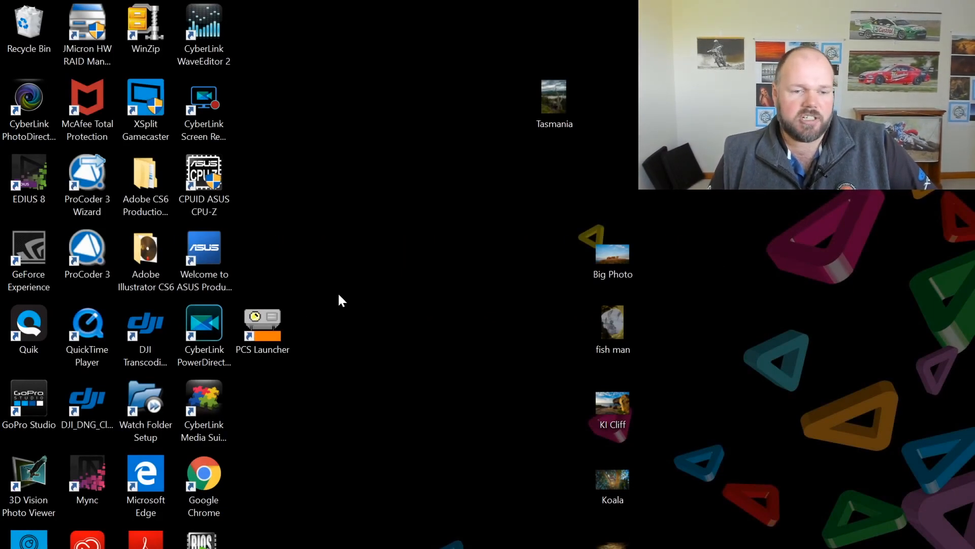
Launch PhotoCompCreator from PCS Launcher and open Test May's competition data (22 May 2020)
double_click(267, 324)
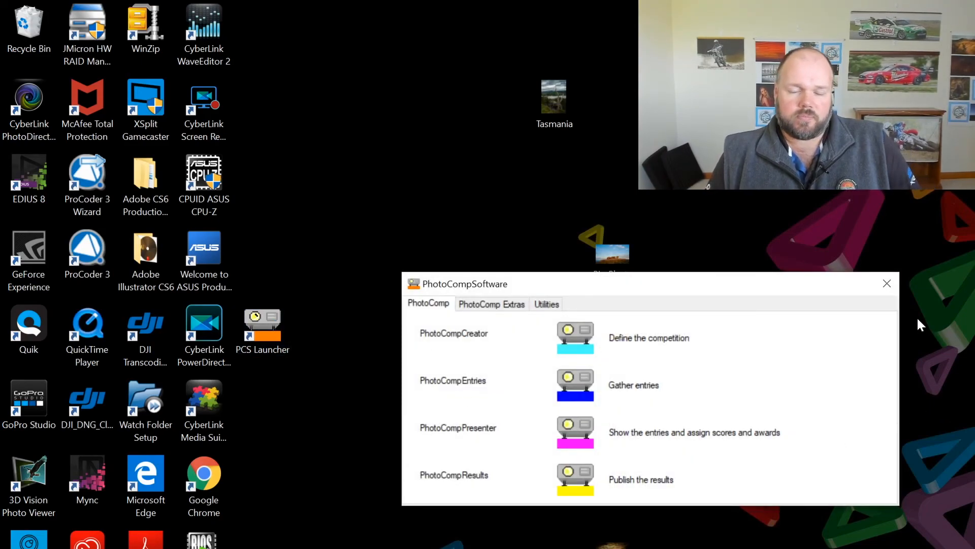
left_click(576, 336)
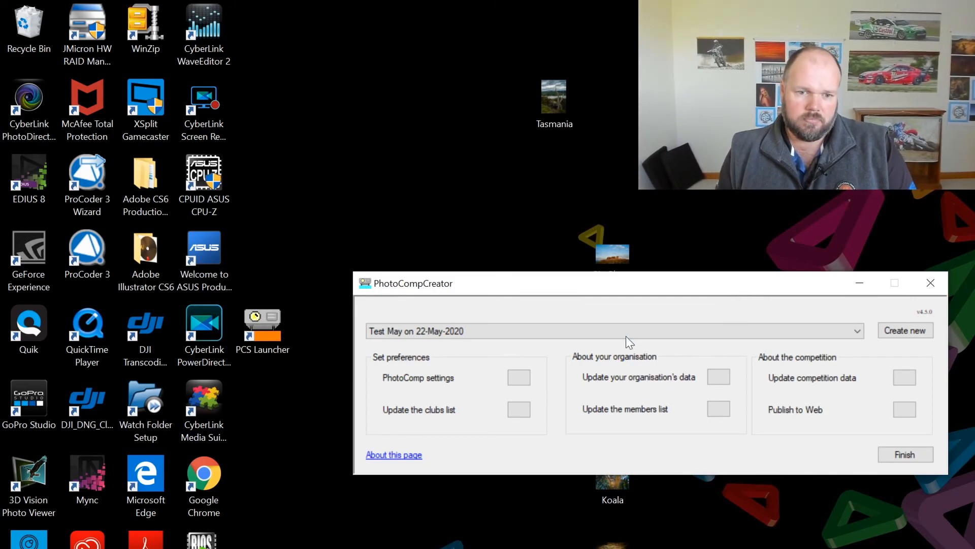
left_click(899, 377)
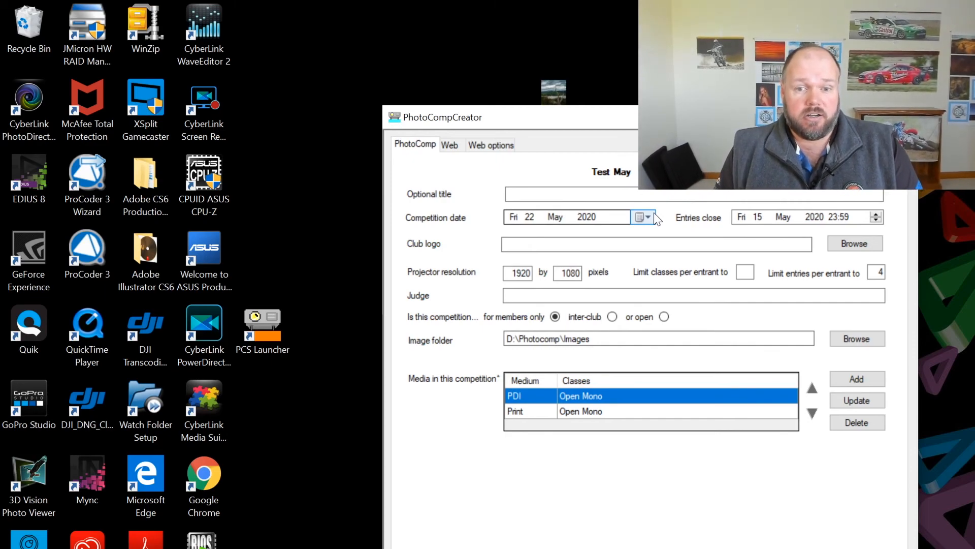
Change the competition date to 16 May 2020, keep entries closing 9 May 23:59, and close
left_click(875, 212)
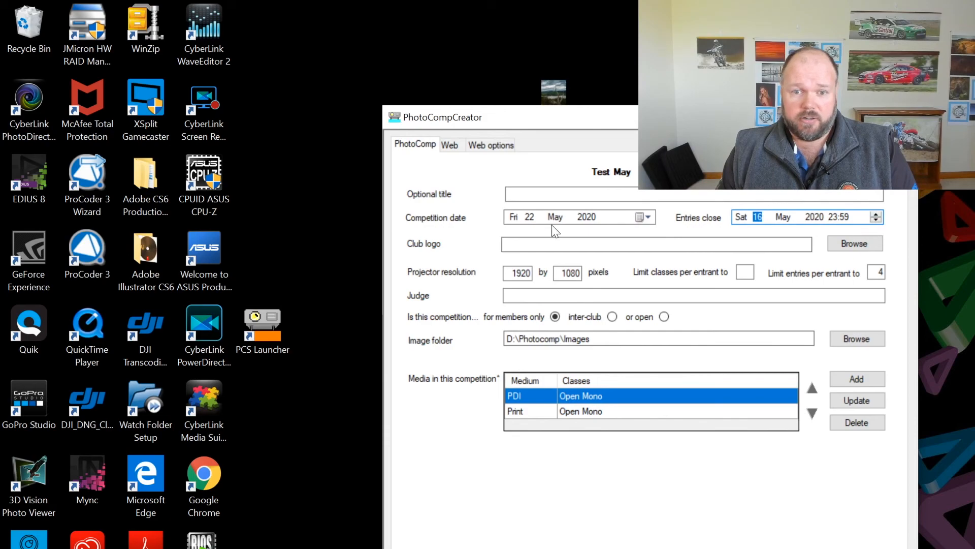
left_click(647, 216)
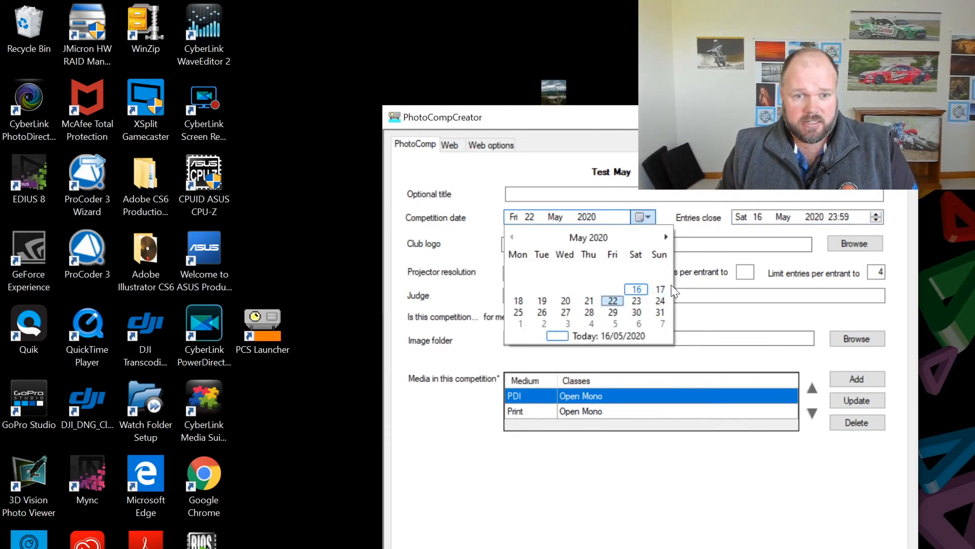
left_click(635, 289)
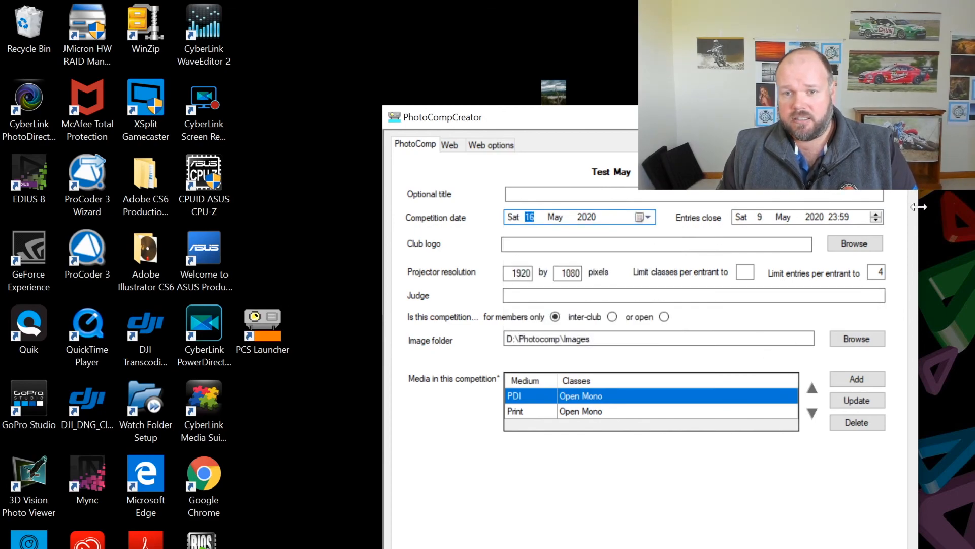
left_click(809, 222)
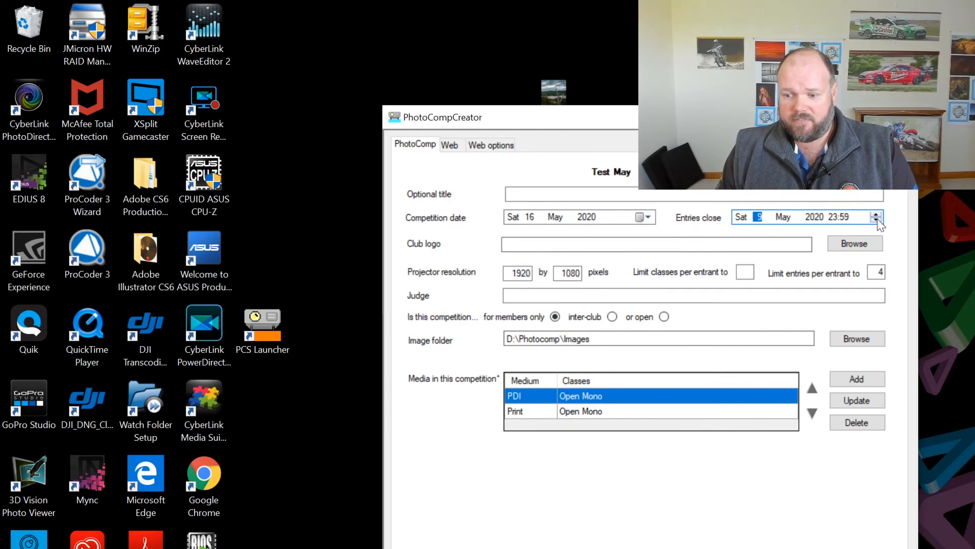
left_click(790, 217)
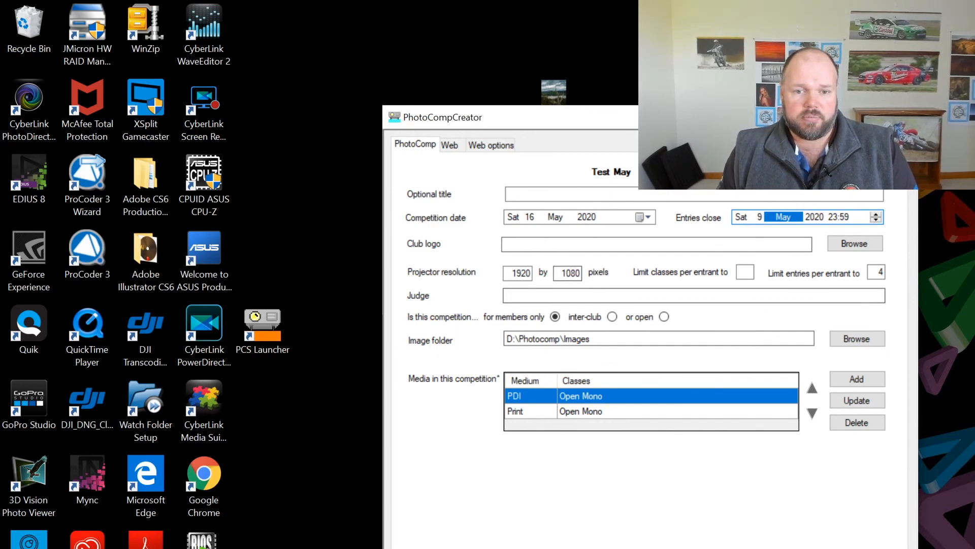
left_click(569, 296)
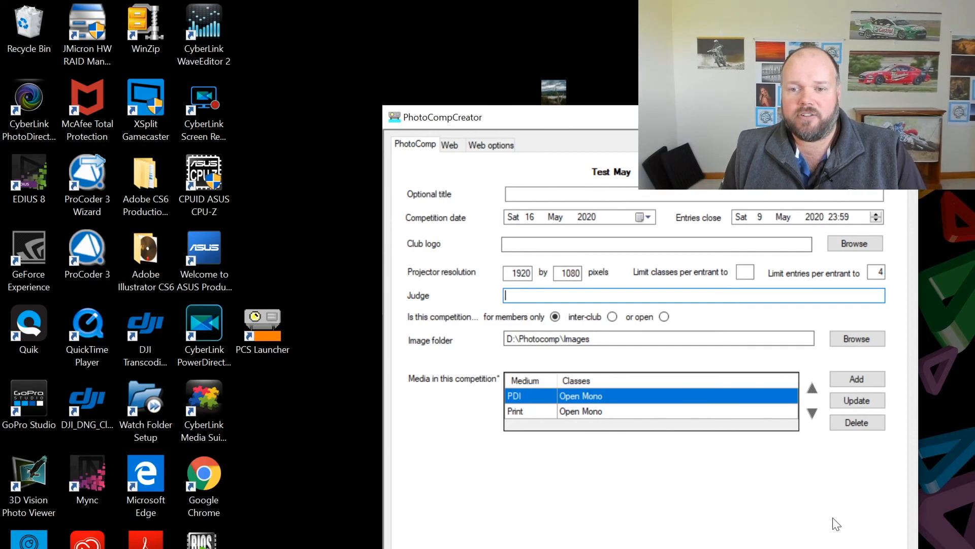
key("Escape")
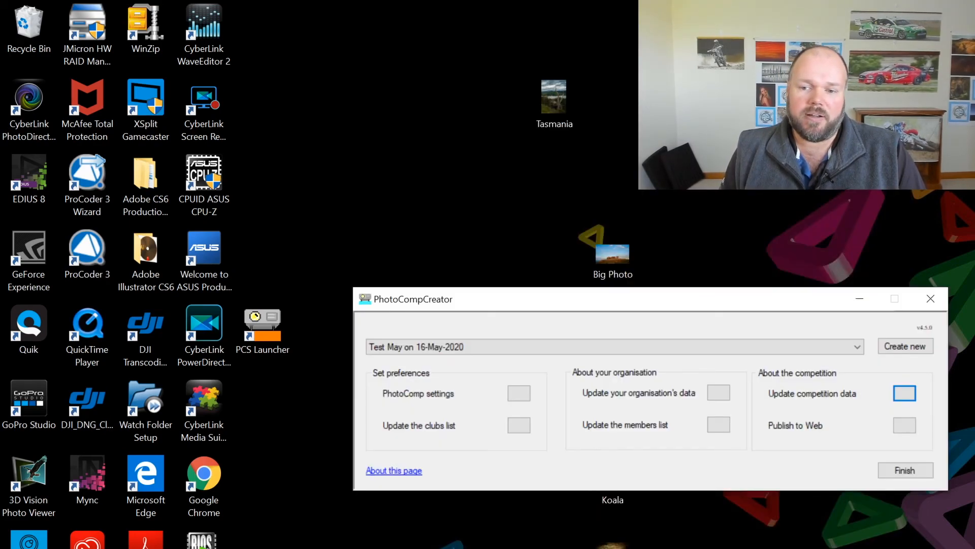
Publish the Test May specification to the web without the members list, overwriting the existing online copy
left_click(901, 427)
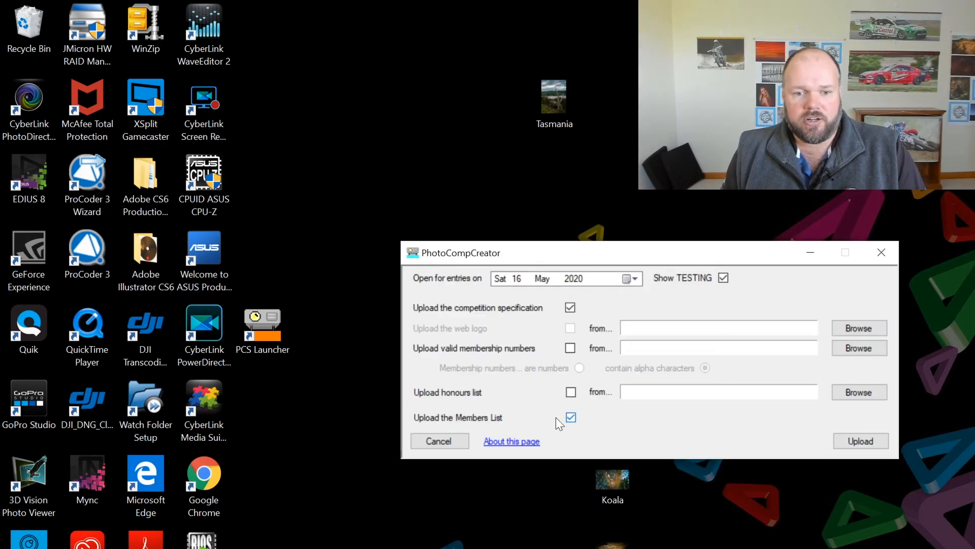
left_click(874, 443)
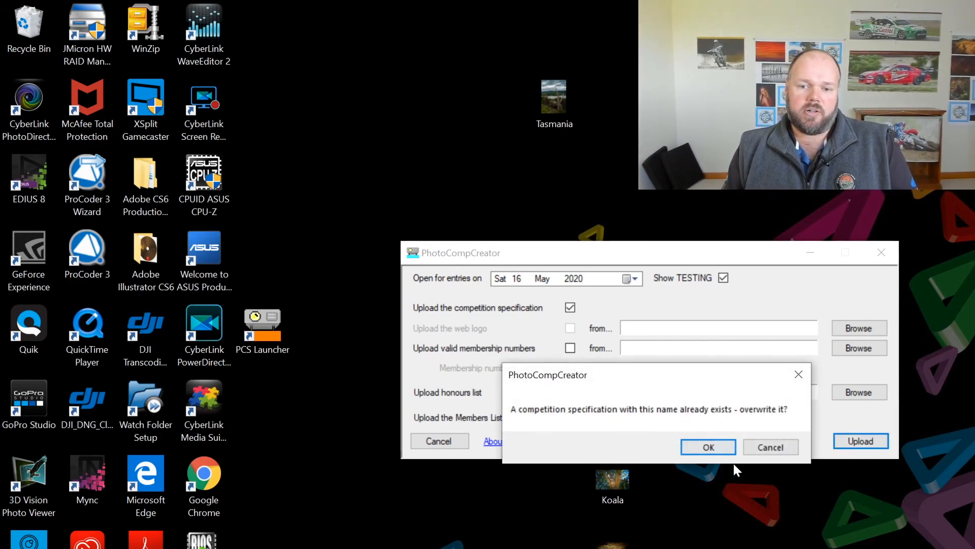
left_click(708, 447)
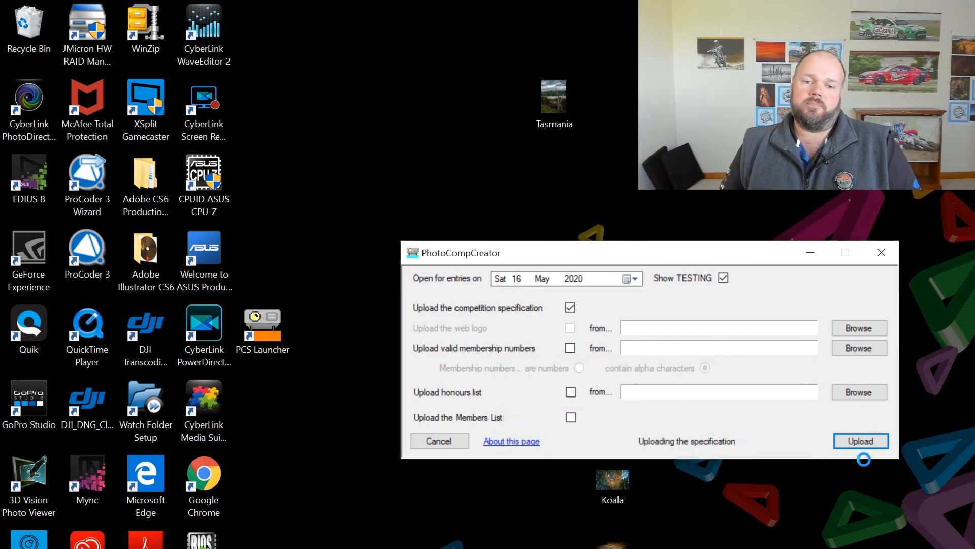